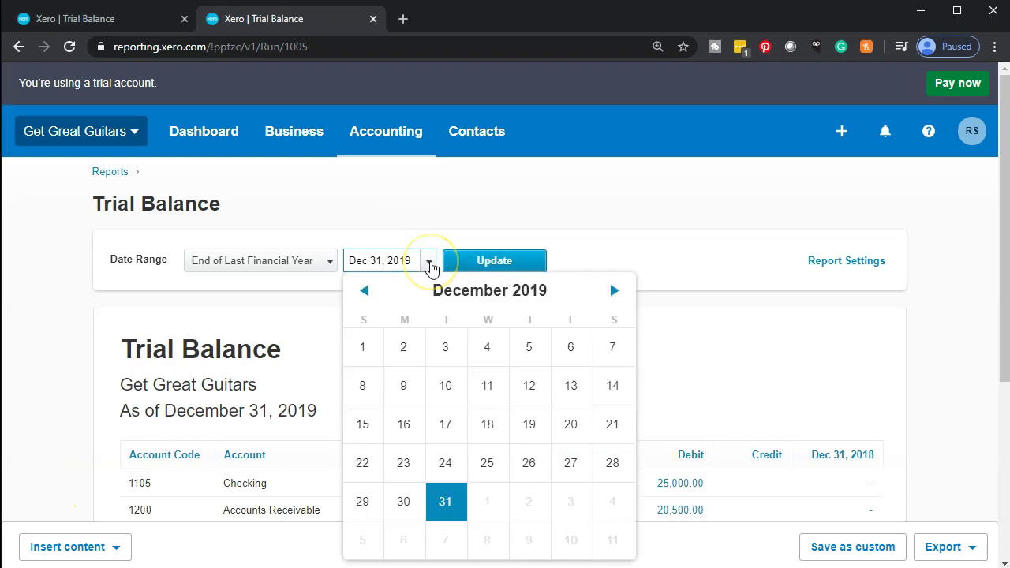
- Set the Trial Balance report date to Feb 29, 2020 and update the report
{"action": "left_click", "coordinate": [616, 295]}
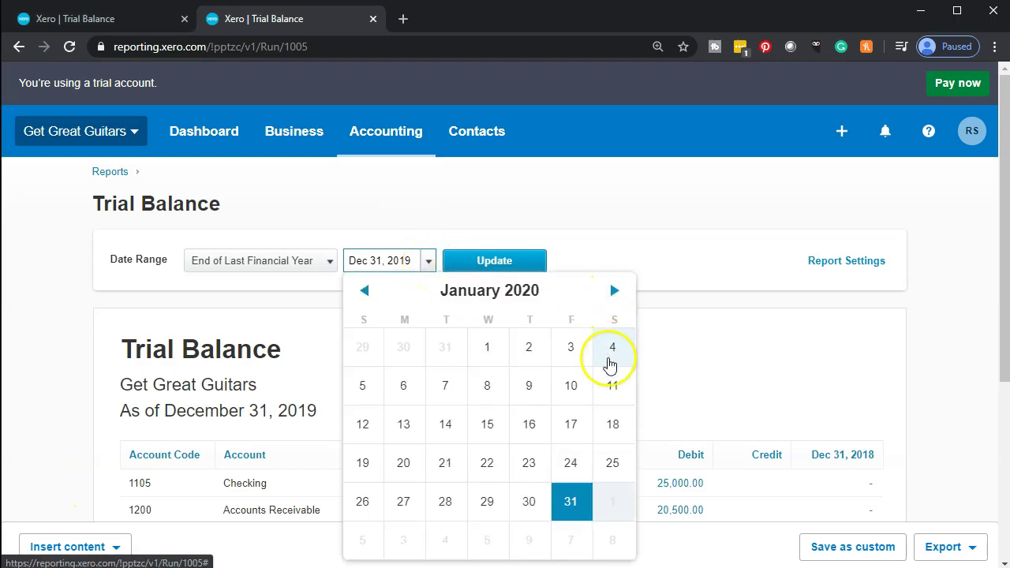
{"action": "left_click", "coordinate": [616, 292]}
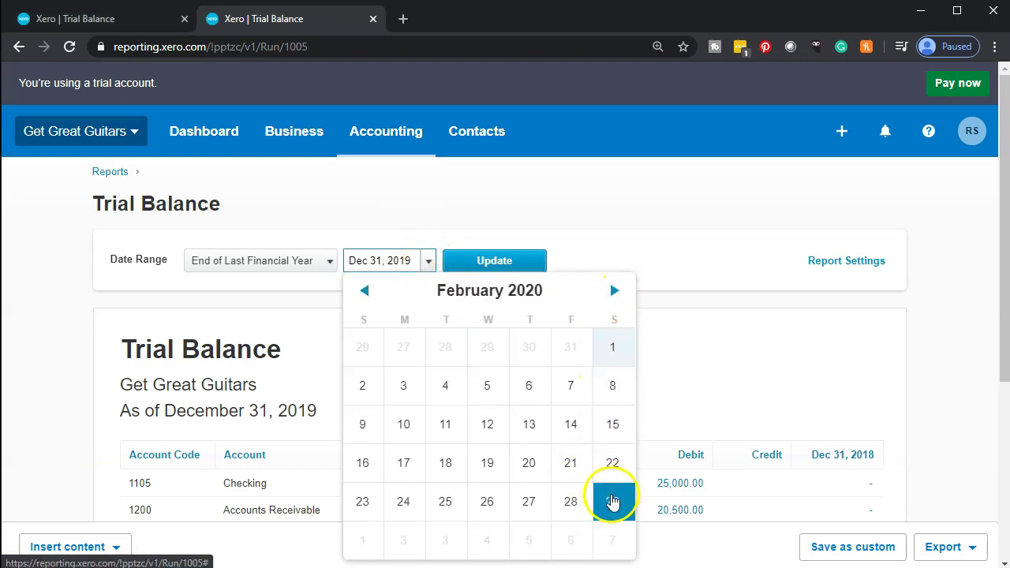
{"action": "left_click", "coordinate": [612, 501]}
{"action": "left_click", "coordinate": [502, 264]}
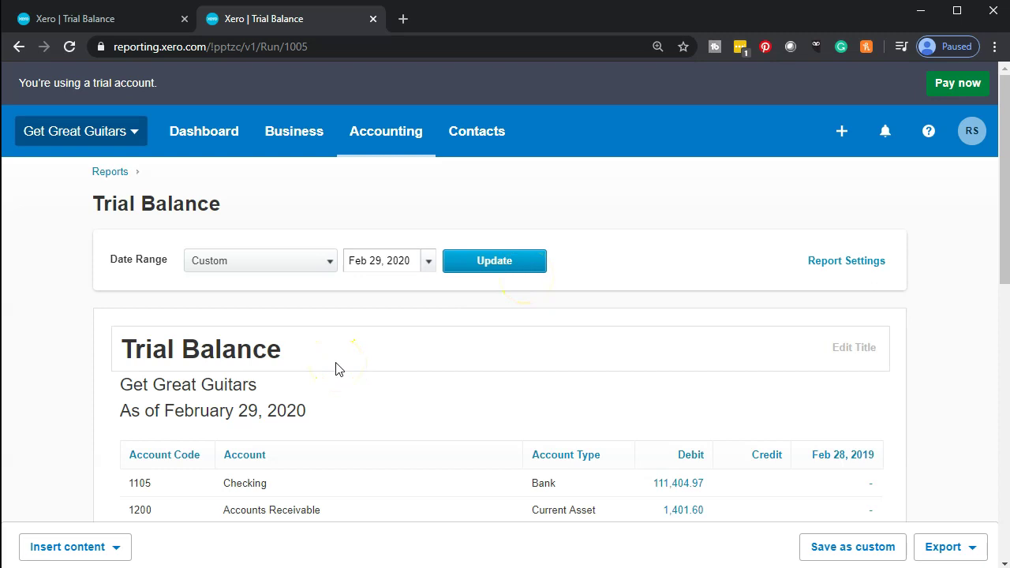
- Look at the payroll add-on in the Get Great Guitars organization options, then switch to QuickBooks Desktop to view its payroll feature
{"action": "left_click", "coordinate": [130, 136]}
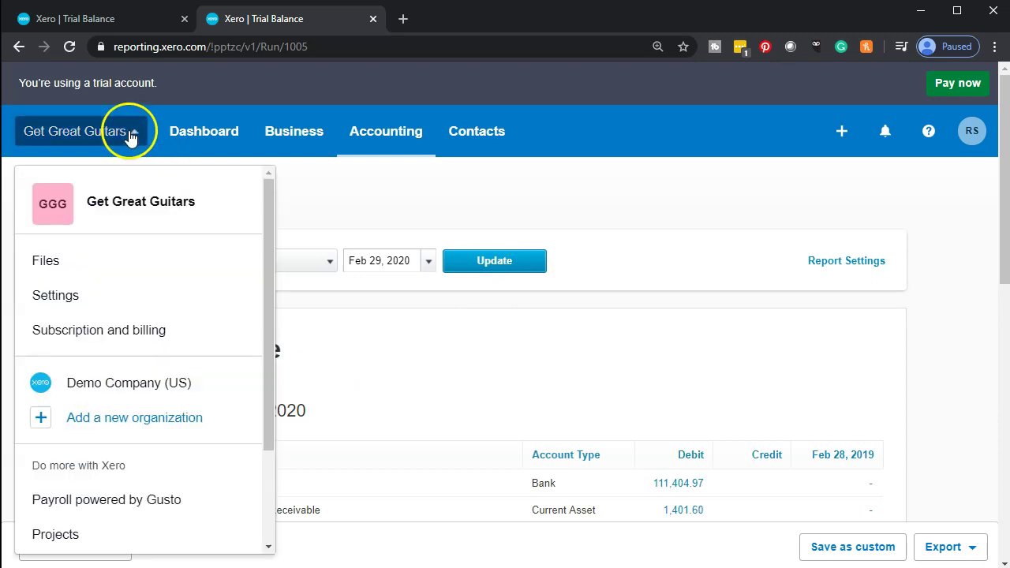
{"action": "scroll", "coordinate": [165, 303], "scroll_direction": "down", "scroll_amount": 2}
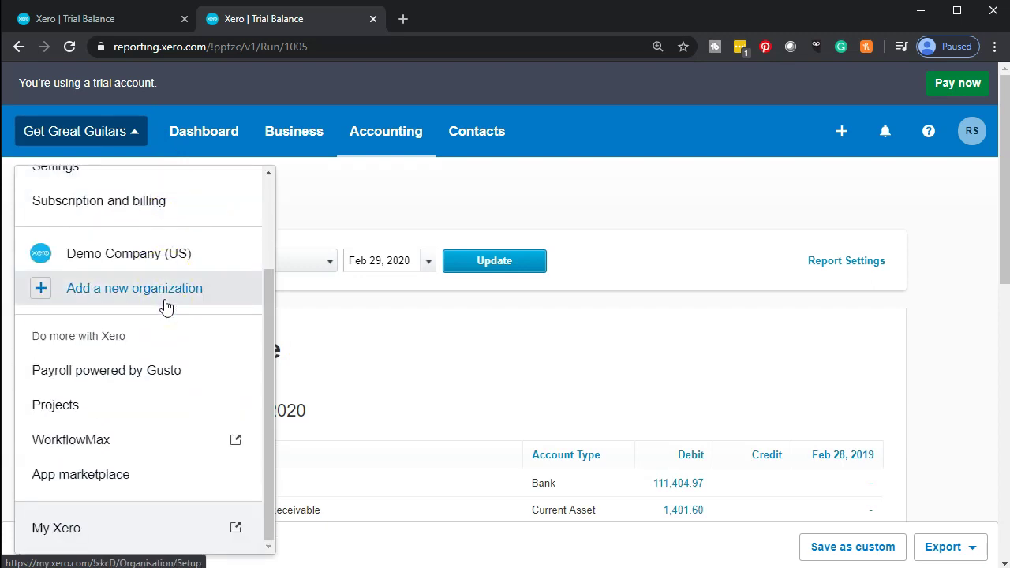
{"action": "left_click", "coordinate": [179, 376]}
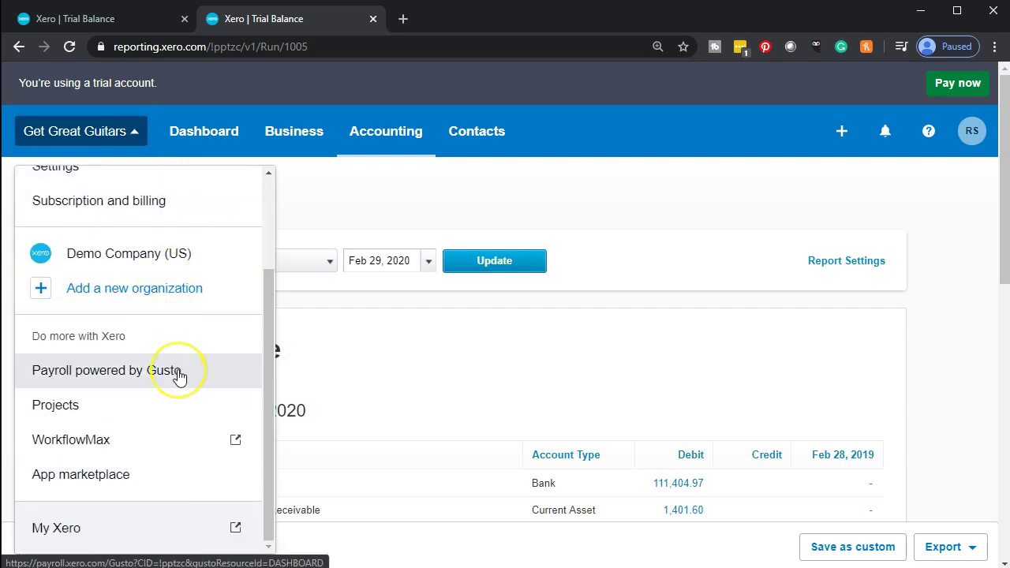
{"action": "left_click", "coordinate": [572, 204]}
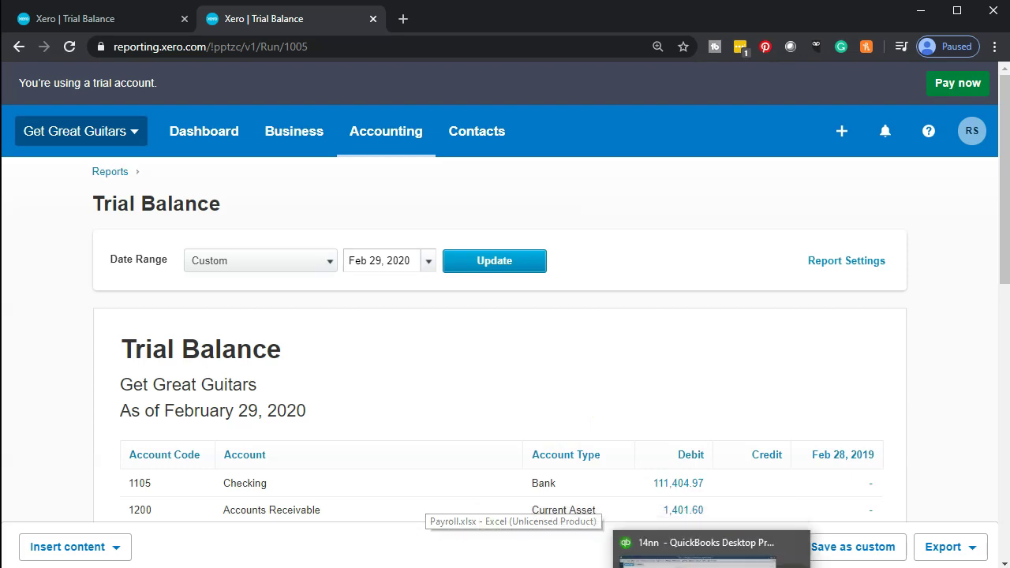
{"action": "left_click", "coordinate": [678, 552]}
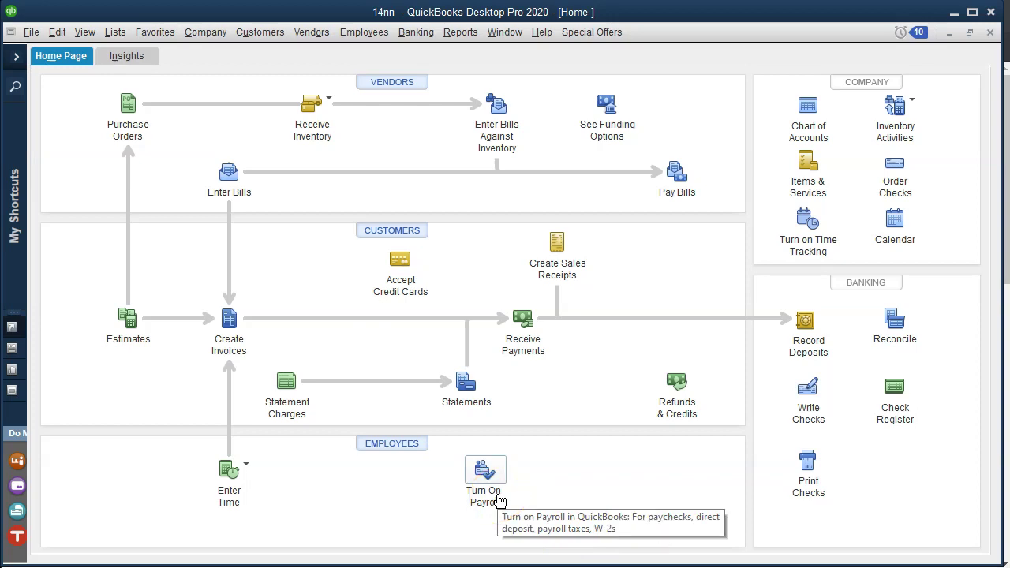
- Switch to Payroll.xlsx in Excel and examine the register's employee earnings, withholdings and net pay in rows 6 to 8
{"action": "key", "text": "alt+Tab"}
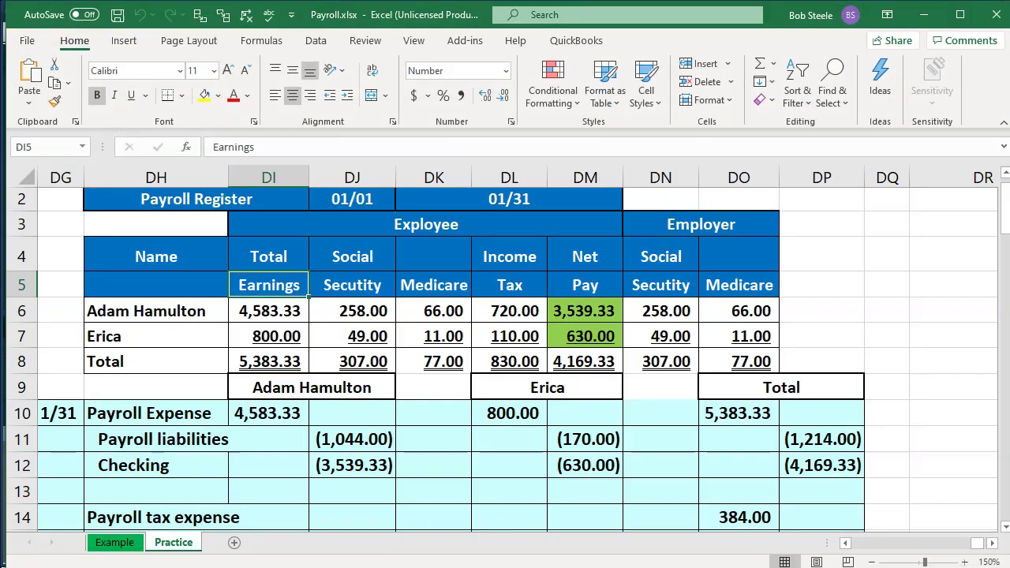
{"action": "left_click", "coordinate": [423, 468]}
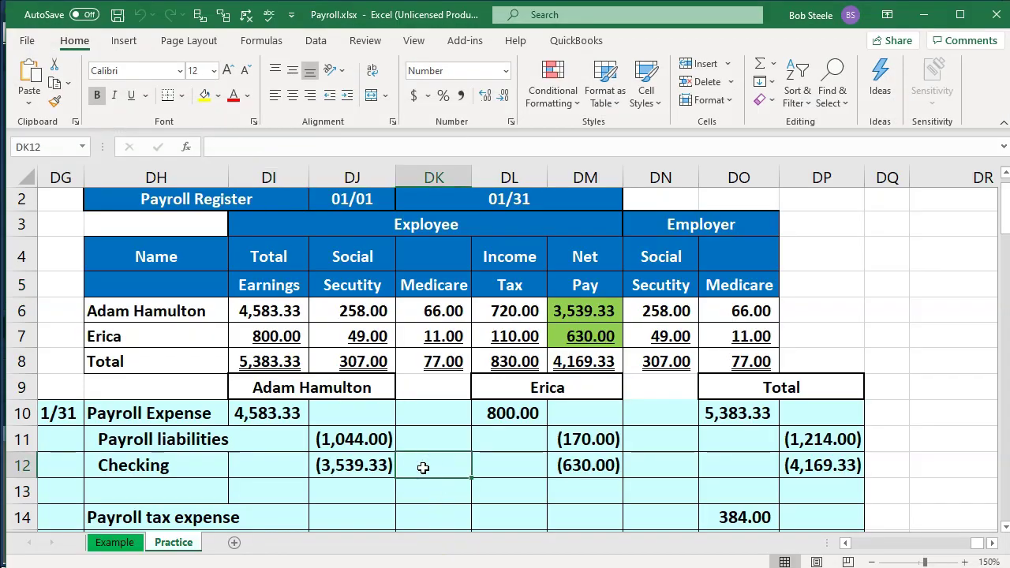
{"action": "left_click", "coordinate": [272, 311]}
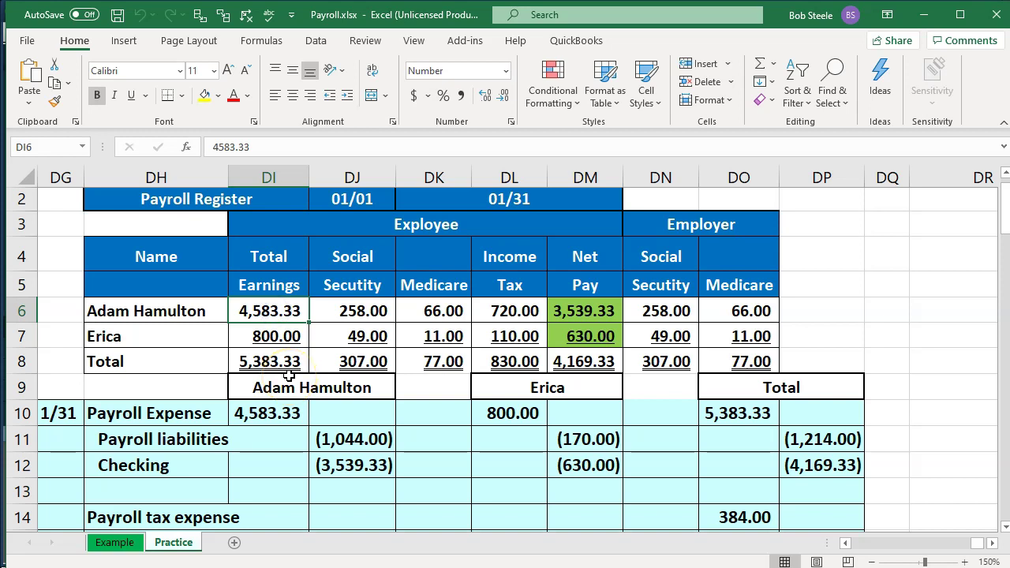
{"action": "key", "text": "Right"}
{"action": "key", "text": "Right"}
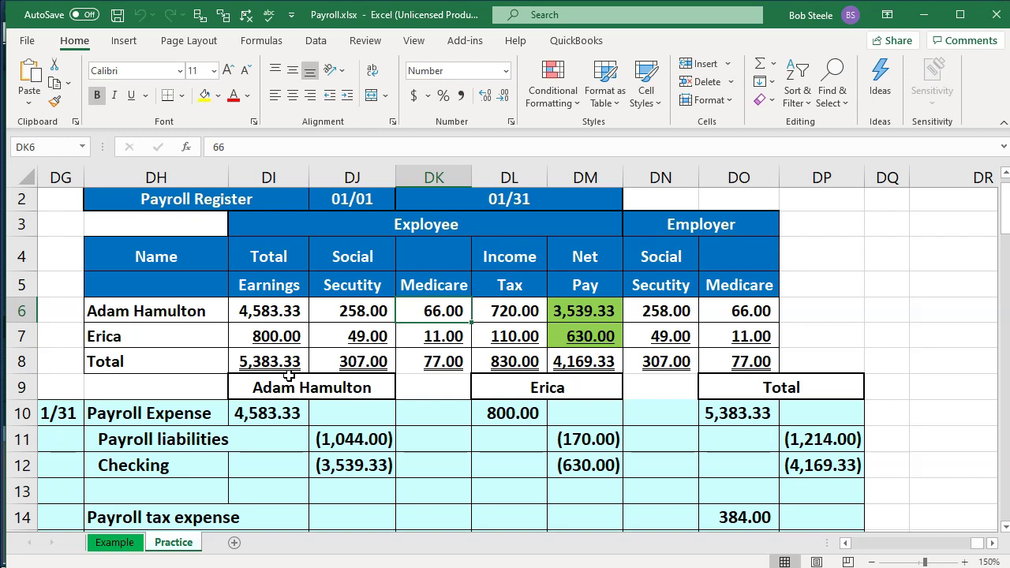
{"action": "key", "text": "Right"}
{"action": "key", "text": "Right"}
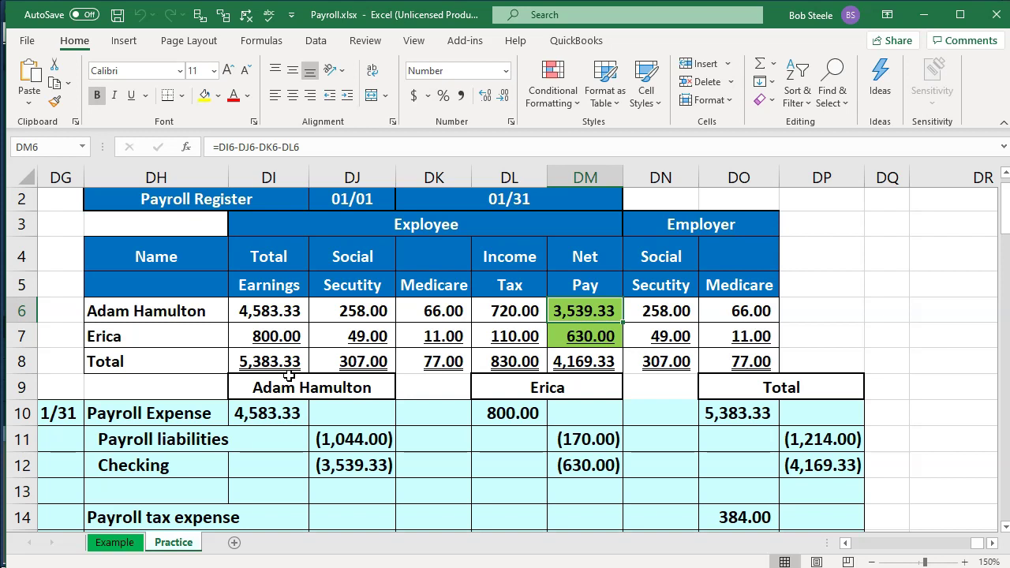
{"action": "key", "text": "Down"}
{"action": "key", "text": "Up"}
{"action": "key", "text": "Down"}
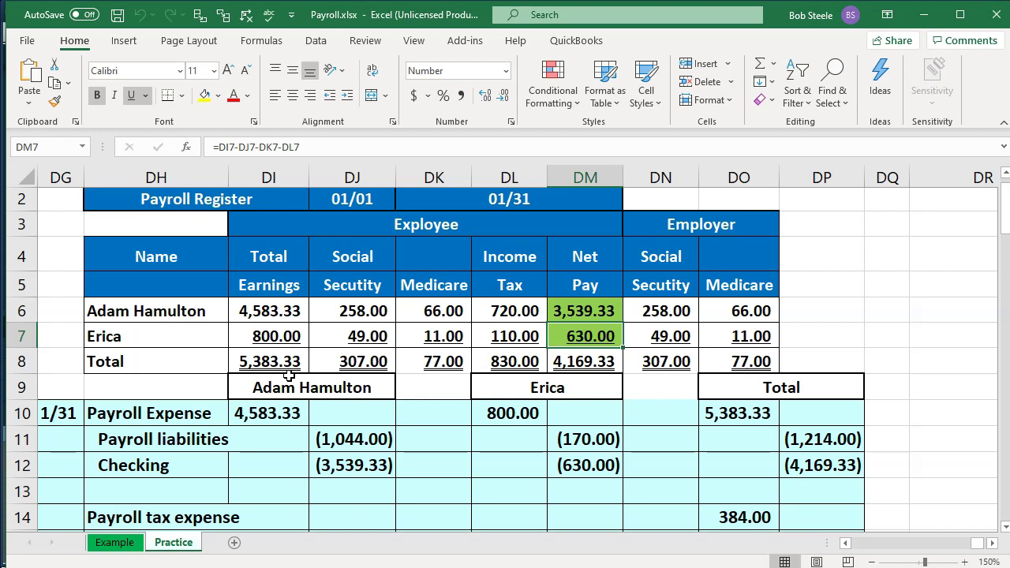
{"action": "key", "text": "Up"}
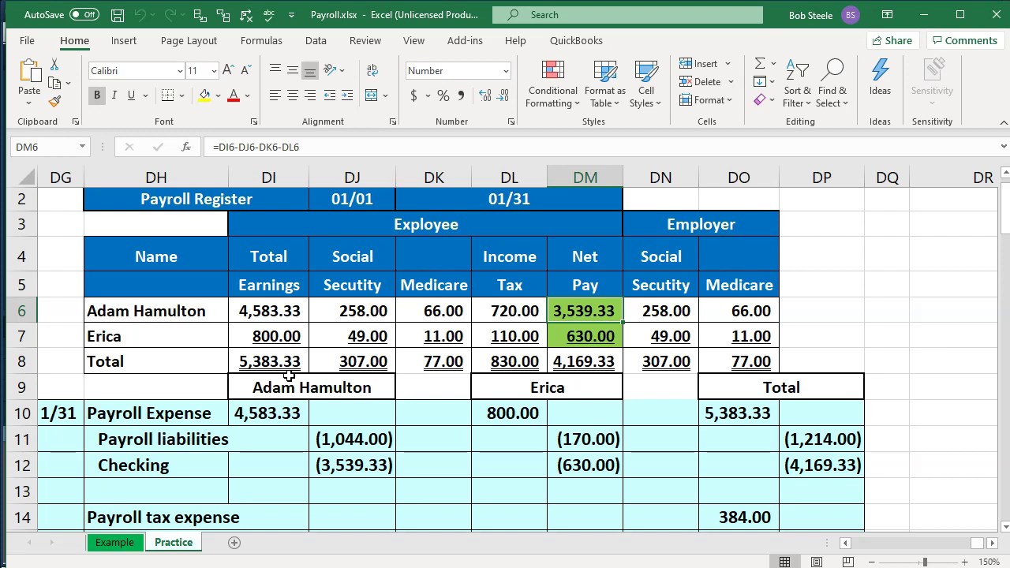
{"action": "key", "text": "Down"}
{"action": "key", "text": "Down"}
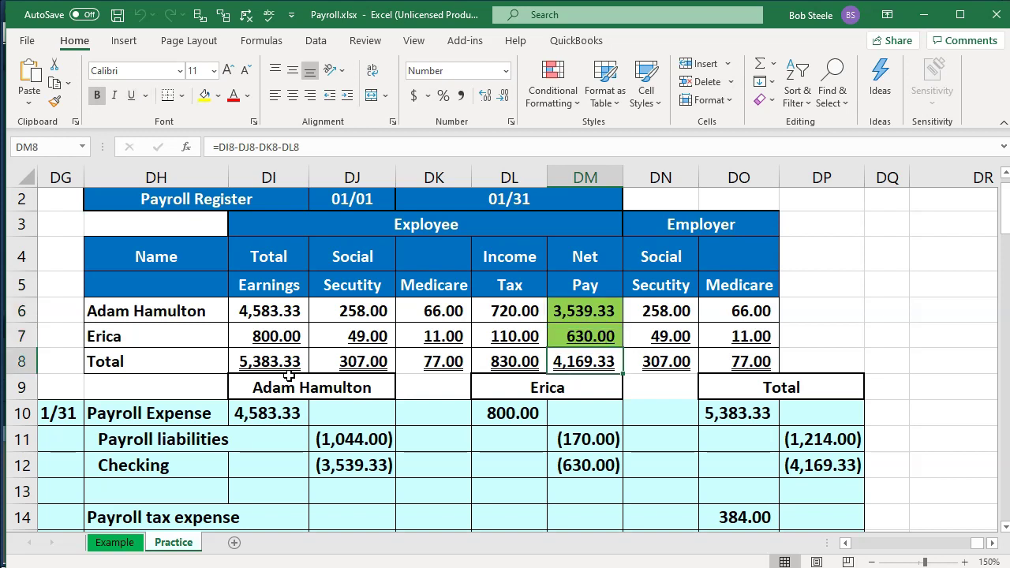
- Examine the first employee's payroll journal entry in rows 10 to 12, covering payroll expense, payroll liabilities and checking
{"action": "key", "text": "Down"}
{"action": "key", "text": "Down"}
{"action": "key", "text": "Left"}
{"action": "key", "text": "Left"}
{"action": "key", "text": "Left"}
{"action": "key", "text": "Left"}
{"action": "key", "text": "Left"}
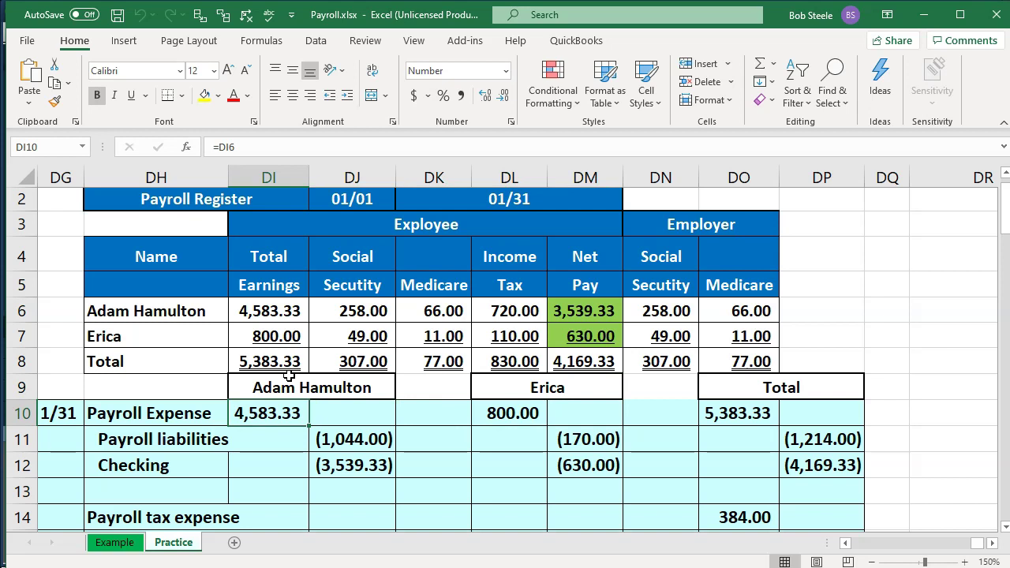
{"action": "key", "text": "Right"}
{"action": "key", "text": "Down"}
{"action": "key", "text": "Left"}
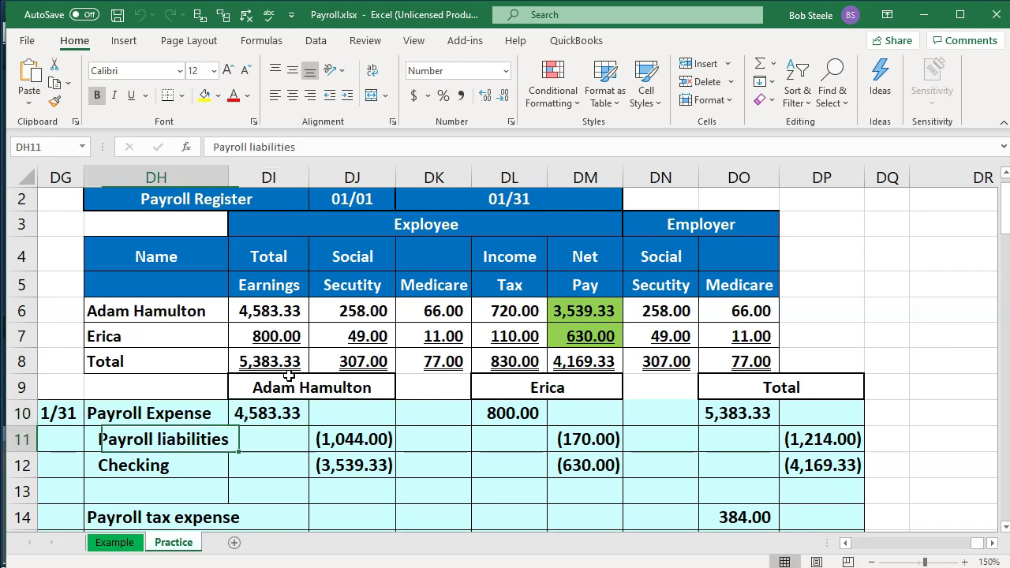
{"action": "key", "text": "Right"}
{"action": "key", "text": "Right"}
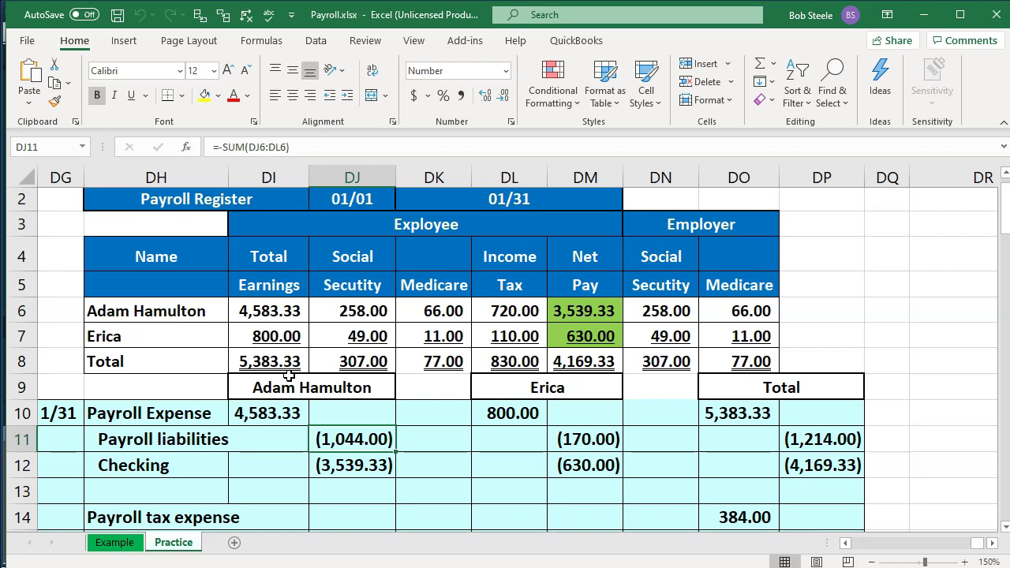
{"action": "key", "text": "Up"}
{"action": "key", "text": "Left"}
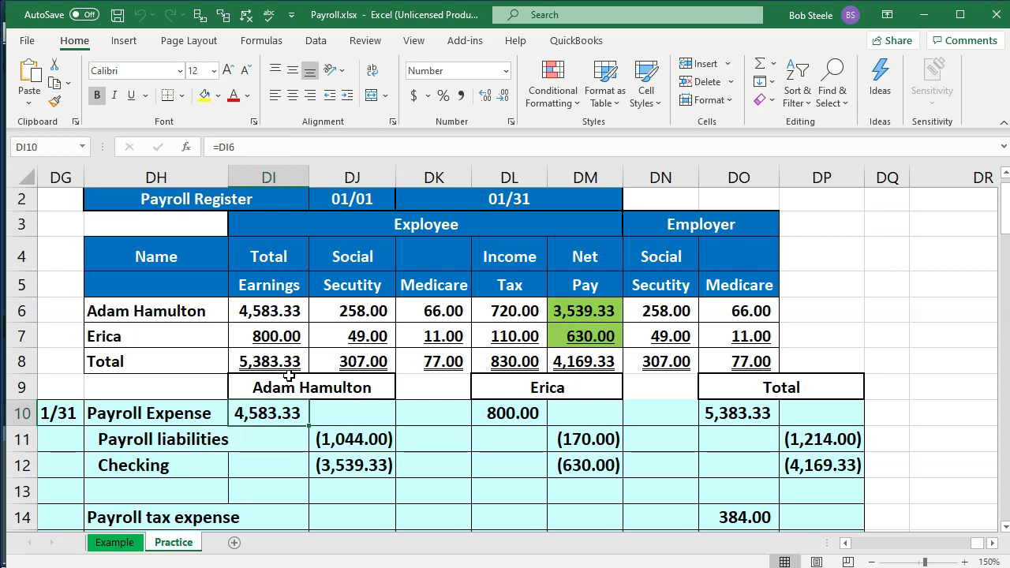
{"action": "key", "text": "Down"}
{"action": "key", "text": "Right"}
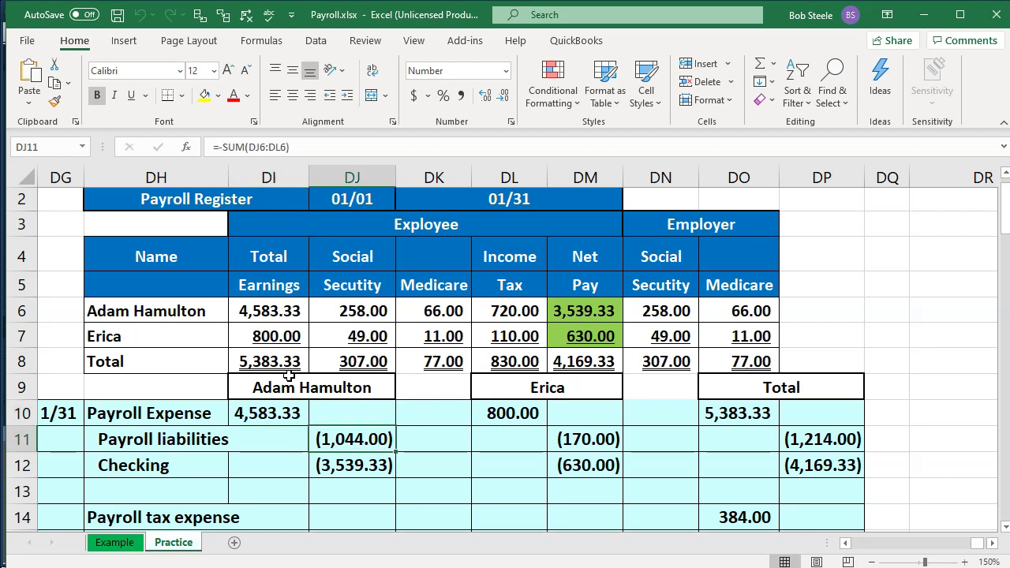
{"action": "key", "text": "Down"}
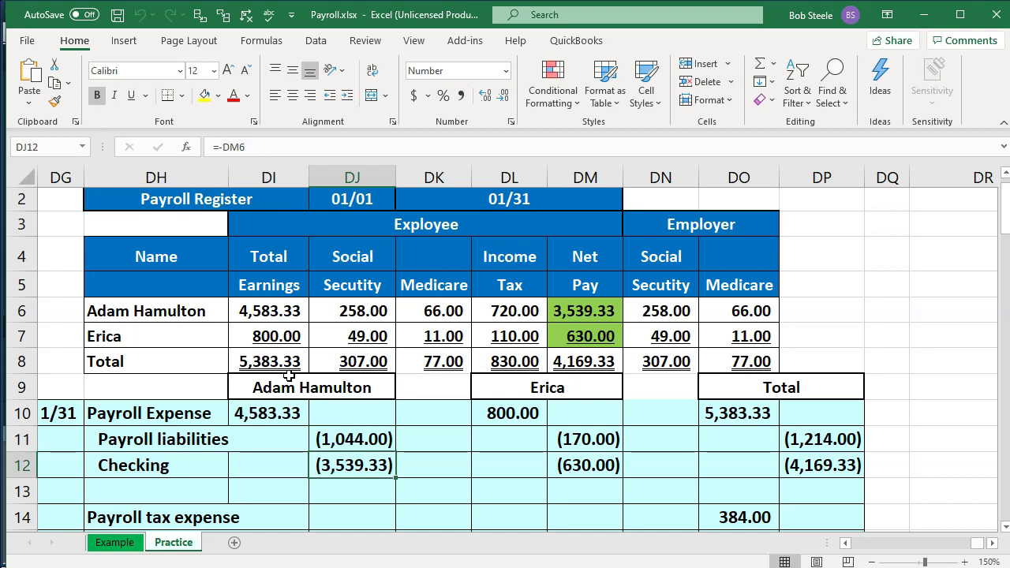
{"action": "key", "text": "Up"}
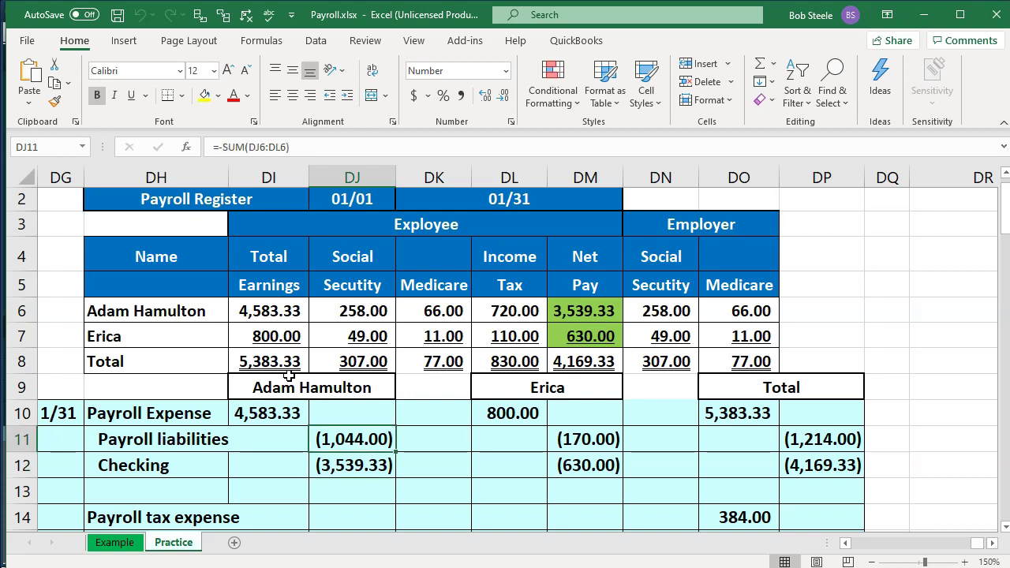
- Review the payroll tax expense entry in rows 14 and 15, the employer tax cells DN6:DO6 and the total payroll liabilities
{"action": "key", "text": "Down"}
{"action": "key", "text": "Down"}
{"action": "key", "text": "Down"}
{"action": "key", "text": "Down"}
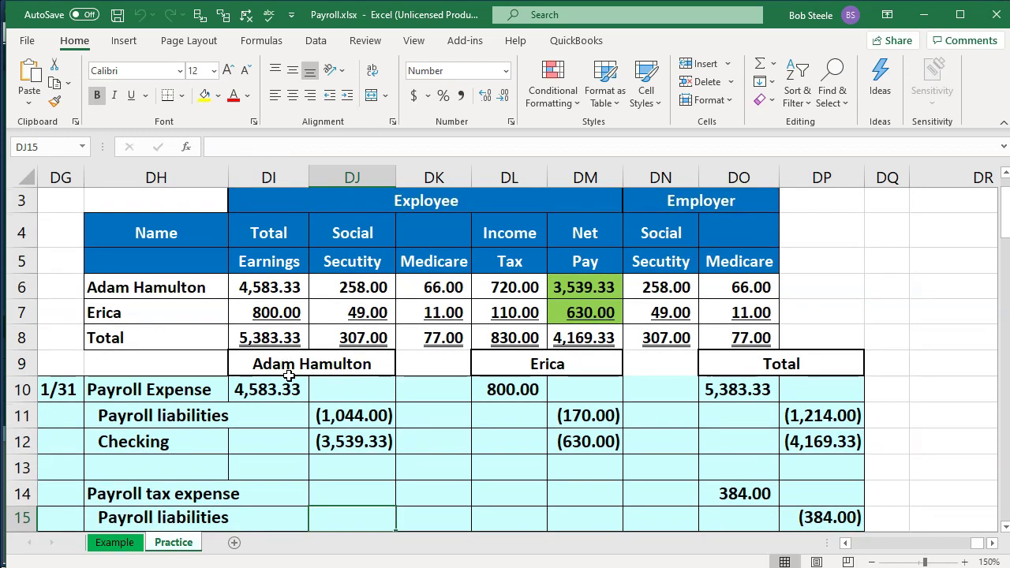
{"action": "key", "text": "Up"}
{"action": "key", "text": "Left"}
{"action": "key", "text": "Left"}
{"action": "key", "text": "Left"}
{"action": "key", "text": "Right"}
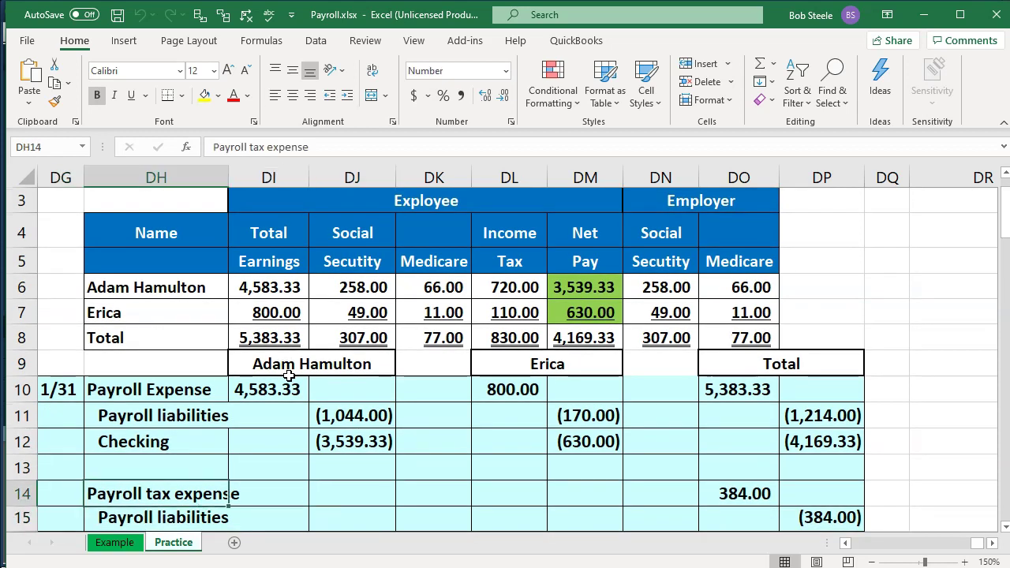
{"action": "left_click_drag", "start_coordinate": [661, 285], "coordinate": [727, 282]}
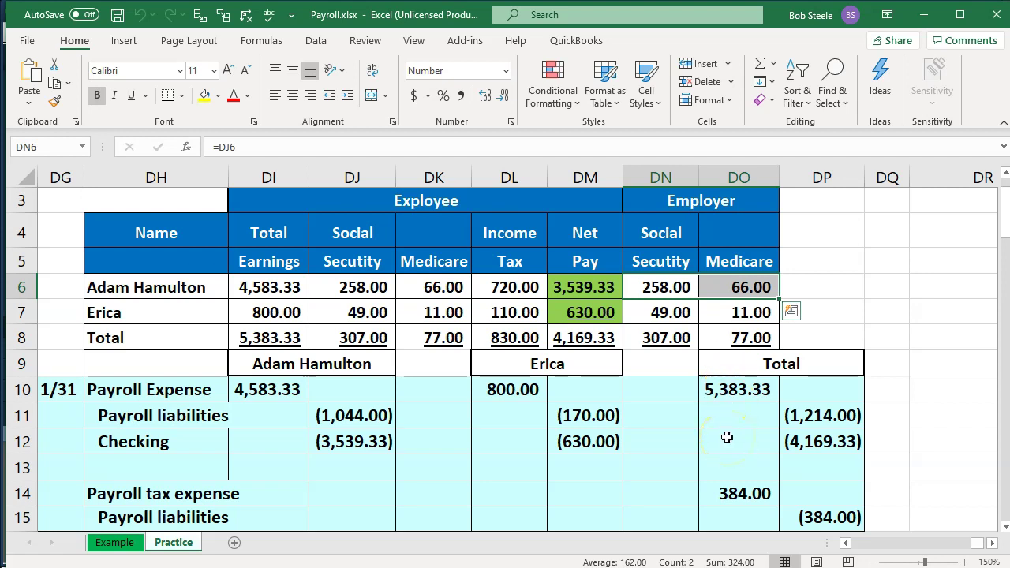
{"action": "left_click", "coordinate": [844, 416]}
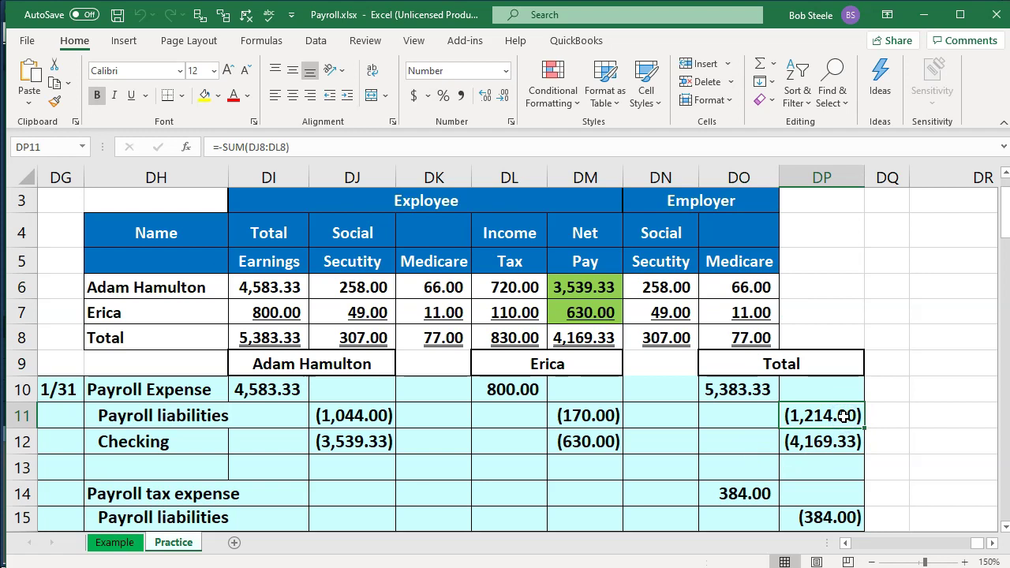
{"action": "left_click", "coordinate": [820, 517]}
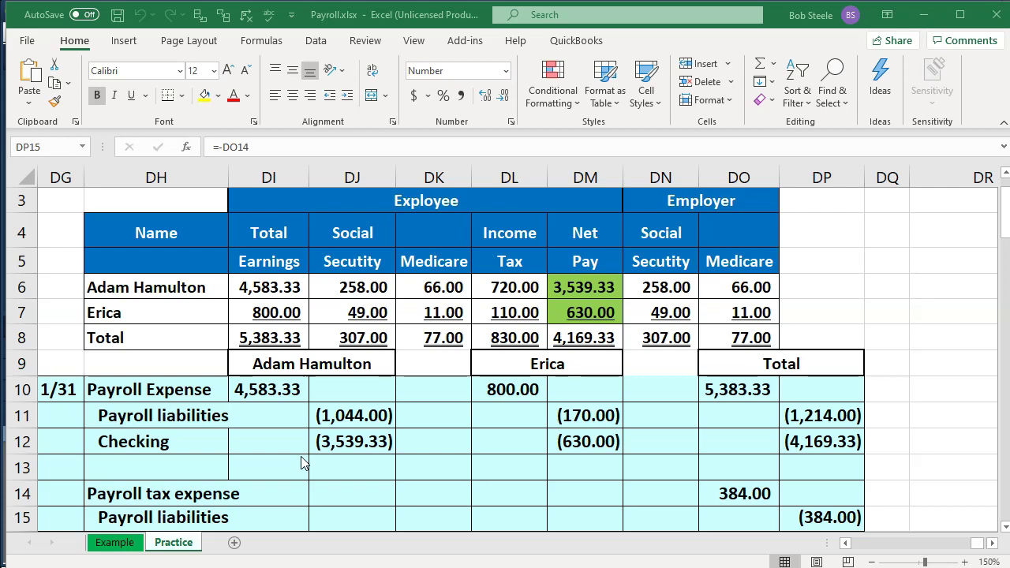
- Switch back to Xero and start a new Spend Money transaction paid from the Checking account
{"action": "left_click", "coordinate": [924, 13]}
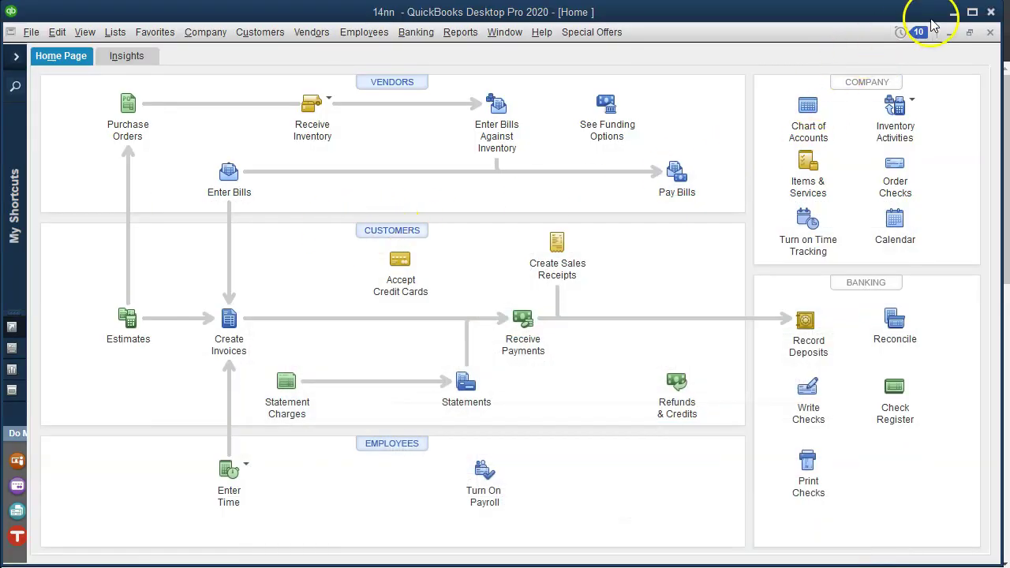
{"action": "left_click", "coordinate": [954, 12]}
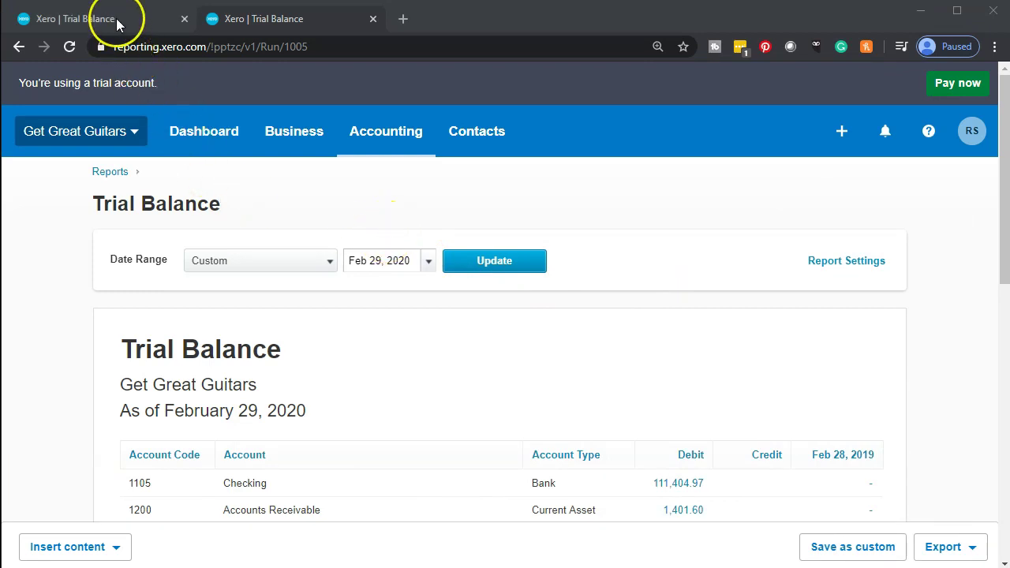
{"action": "left_click", "coordinate": [85, 22]}
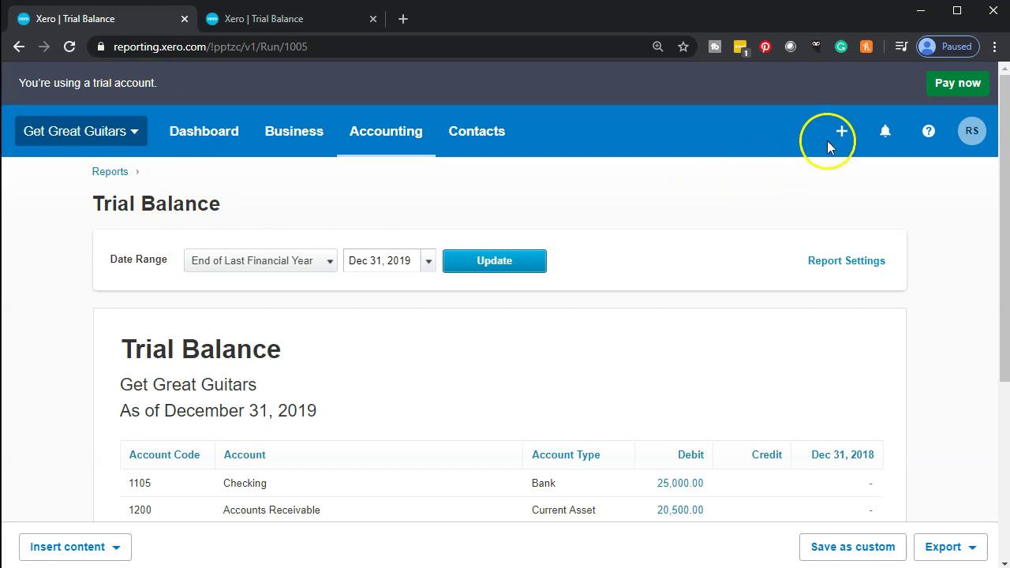
{"action": "left_click", "coordinate": [842, 132]}
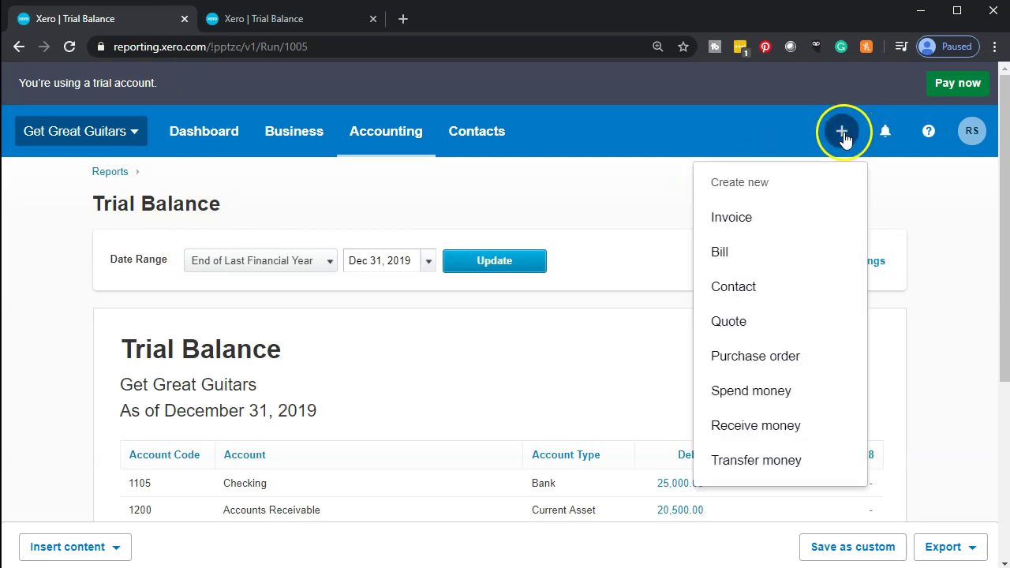
{"action": "left_click", "coordinate": [791, 405]}
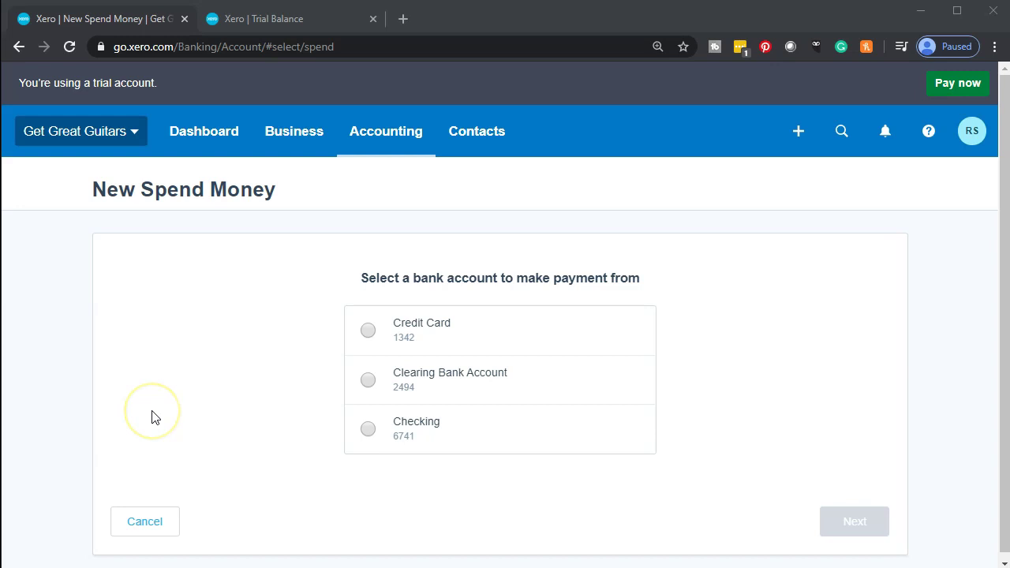
{"action": "left_click", "coordinate": [369, 433]}
{"action": "left_click", "coordinate": [881, 523]}
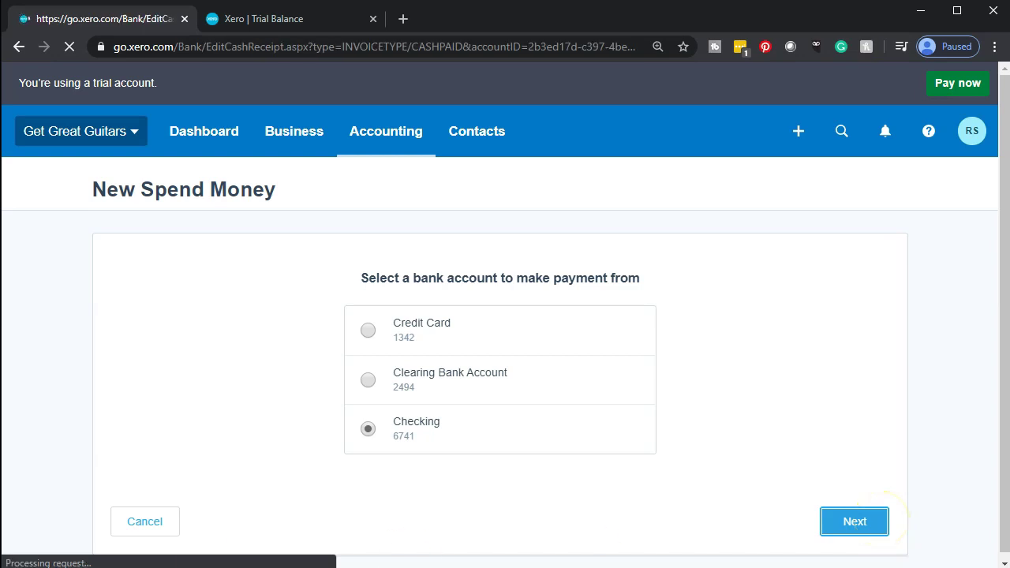
{"action": "key", "text": "ctrl+plus"}
{"action": "key", "text": "ctrl+plus"}
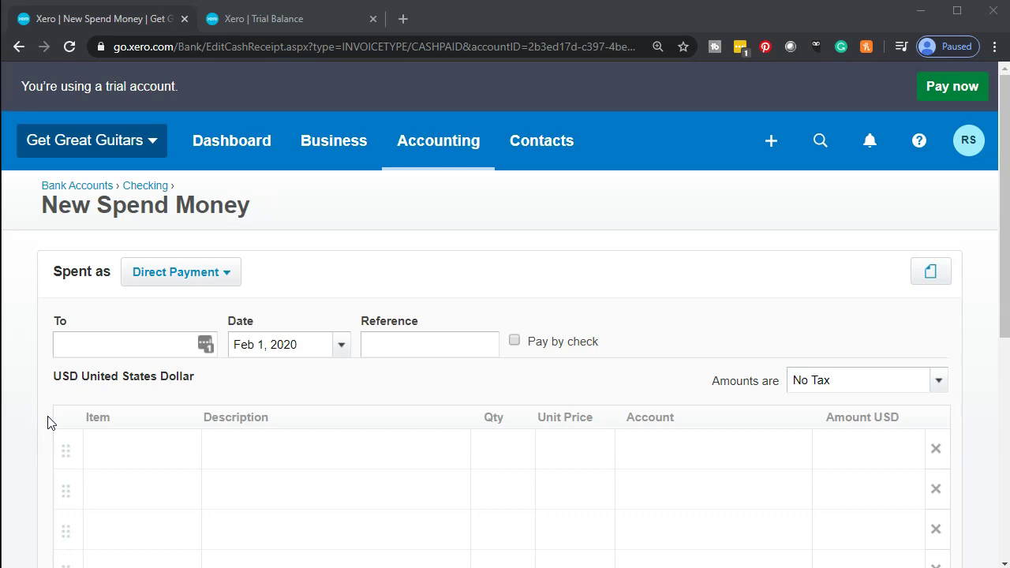
- Set the payee of the Spend Money transaction to IRS and its date to Feb 28, 2020
{"action": "left_click", "coordinate": [120, 338]}
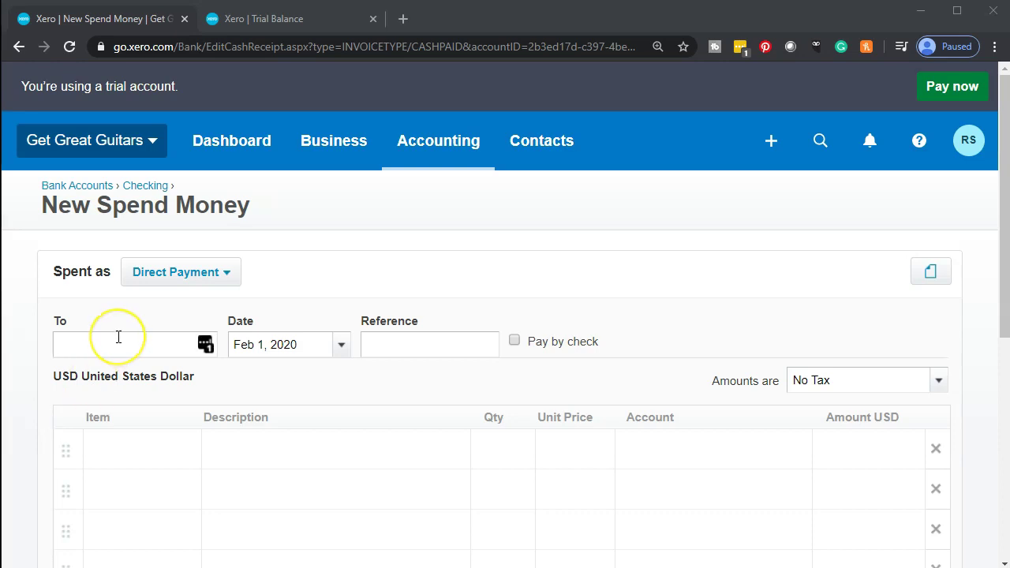
{"action": "type", "text": "I"}
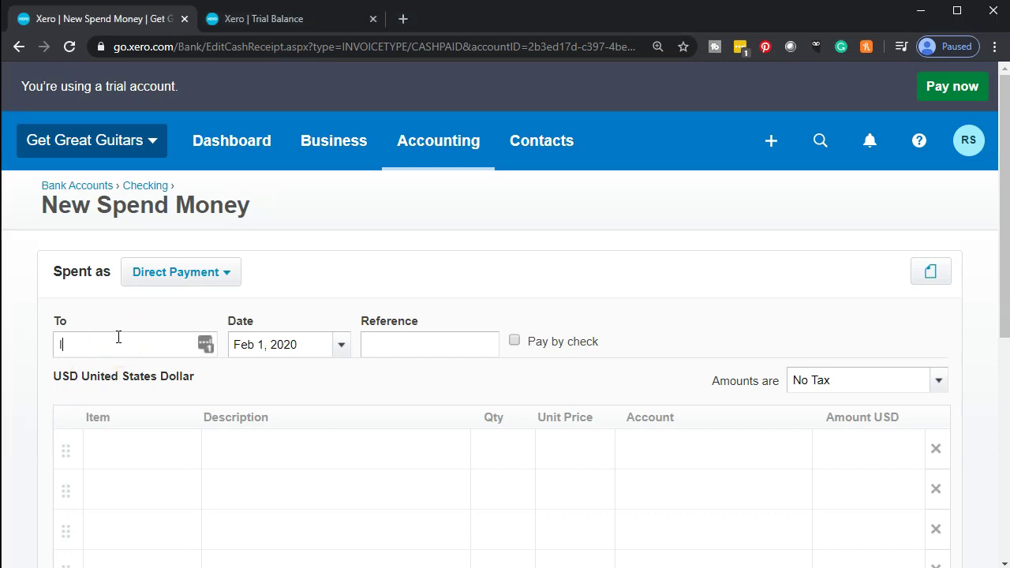
{"action": "type", "text": "RS"}
{"action": "key", "text": "Tab"}
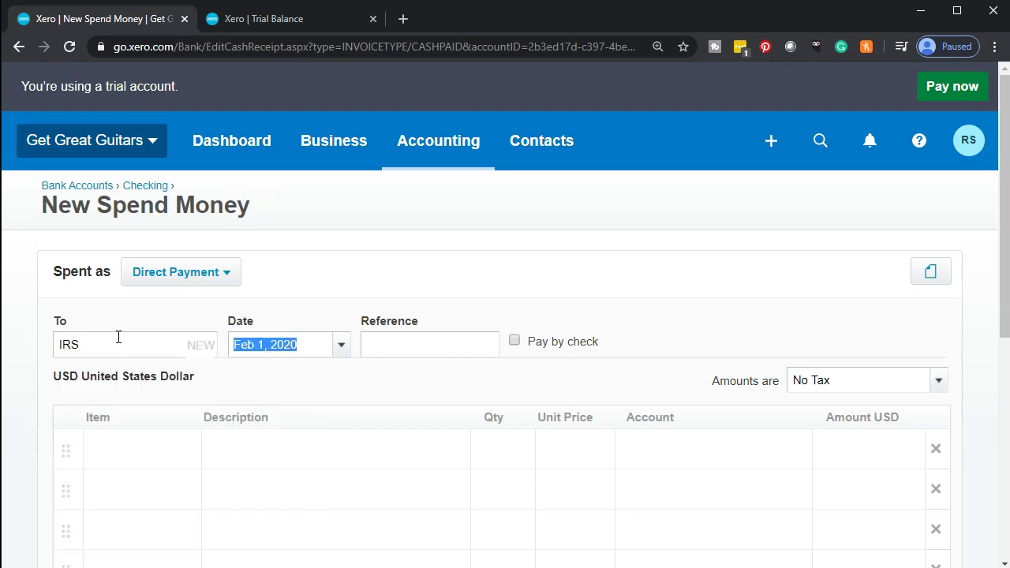
{"action": "left_click", "coordinate": [341, 345]}
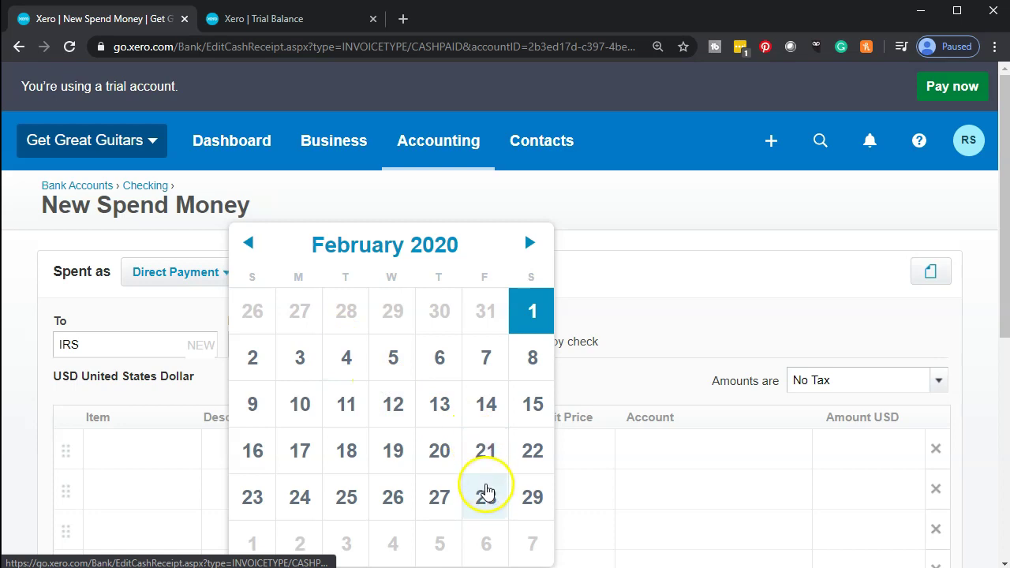
{"action": "left_click", "coordinate": [485, 486]}
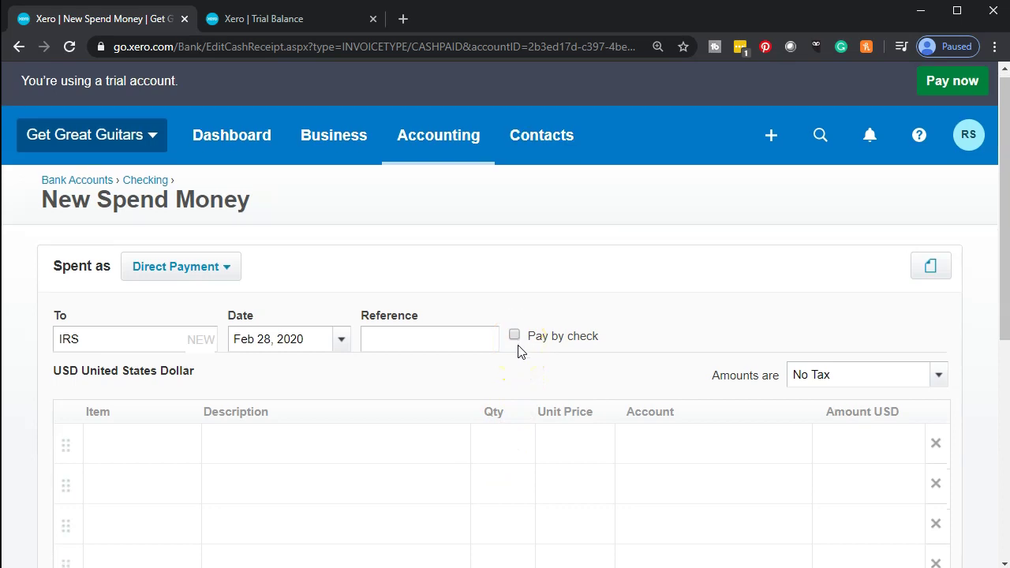
- Describe the first line item as "Payroll taxes for January" with a quantity of 1
{"action": "scroll", "coordinate": [518, 351], "scroll_direction": "down", "scroll_amount": 1}
{"action": "key", "text": "Tab"}
{"action": "key", "text": "Tab"}
{"action": "key", "text": "Tab"}
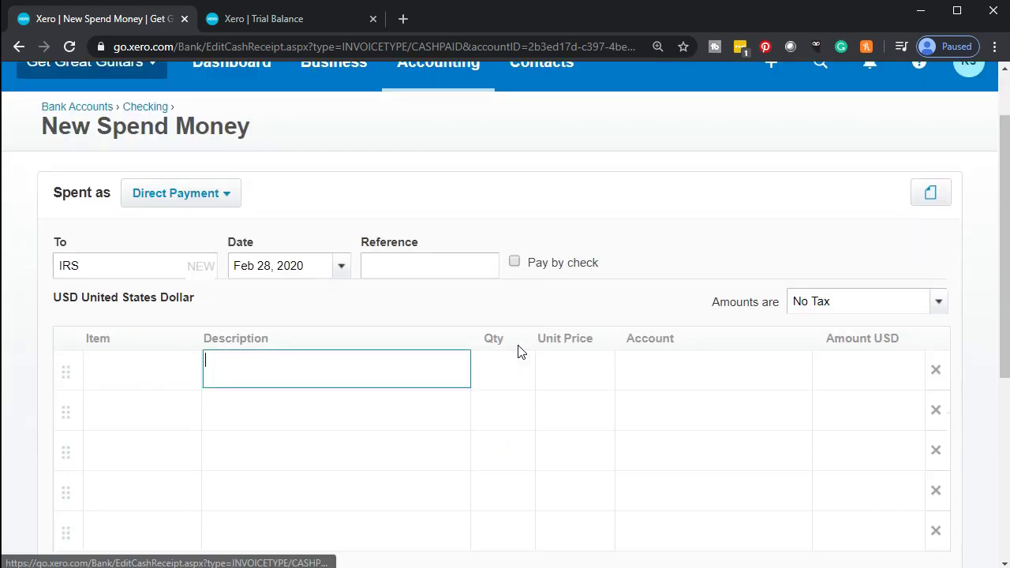
{"action": "type", "text": "Payroll"}
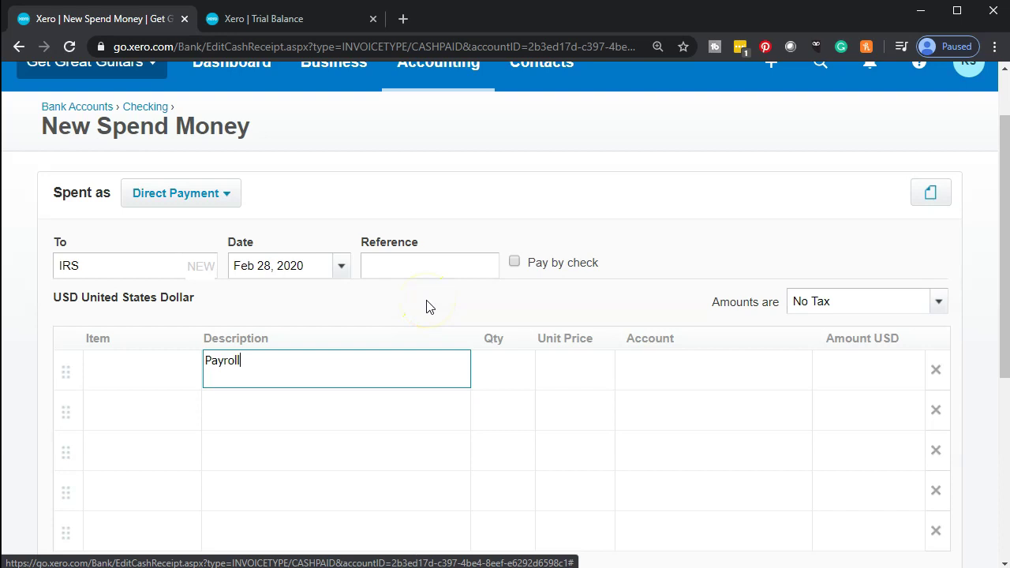
{"action": "type", "text": " taxes for January"}
{"action": "key", "text": "Tab"}
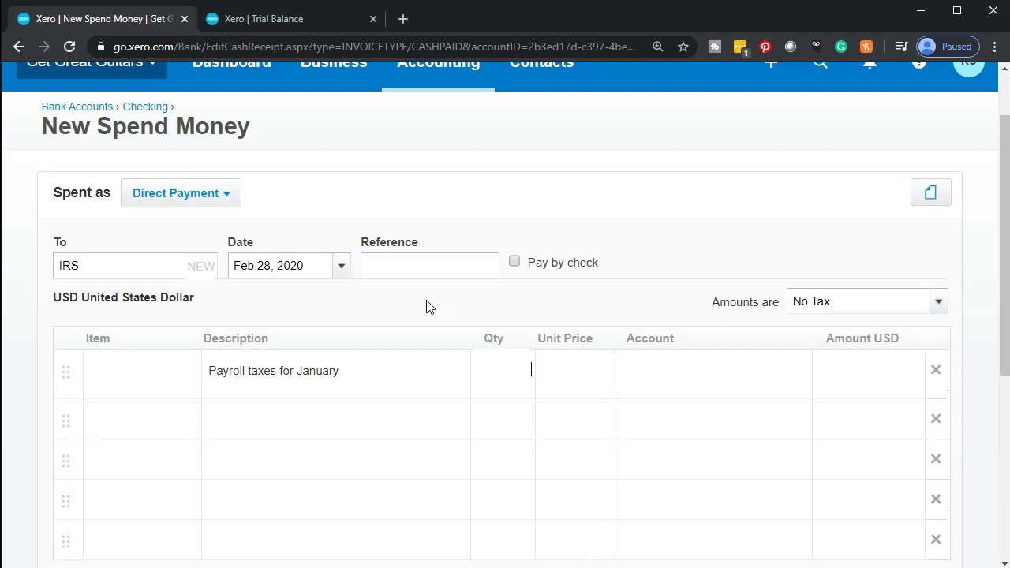
{"action": "type", "text": "10"}
{"action": "key", "text": "BackSpace"}
{"action": "key", "text": "Tab"}
- Add up the employee and employer Social Security totals in Payroll.xlsx and enter 614 as the first line's unit price in Xero
{"action": "key", "text": "alt+Tab"}
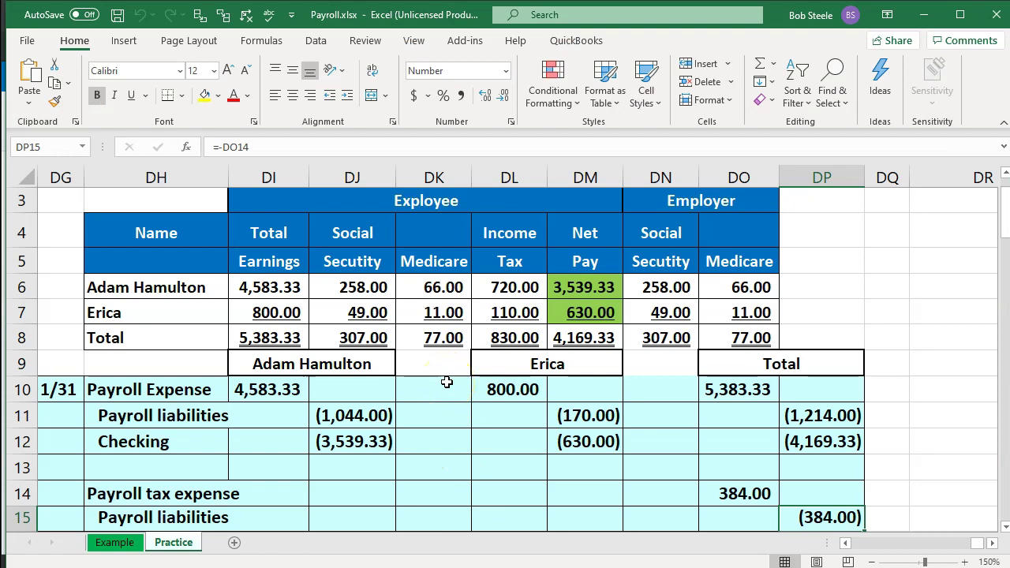
{"action": "left_click", "coordinate": [355, 337]}
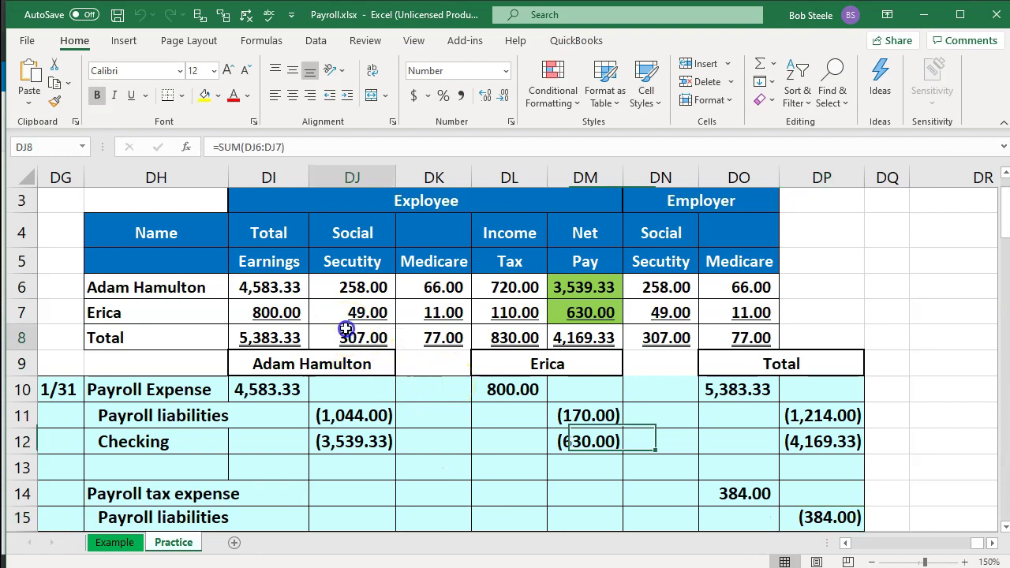
{"action": "left_click", "coordinate": [438, 337]}
{"action": "left_click", "coordinate": [509, 337]}
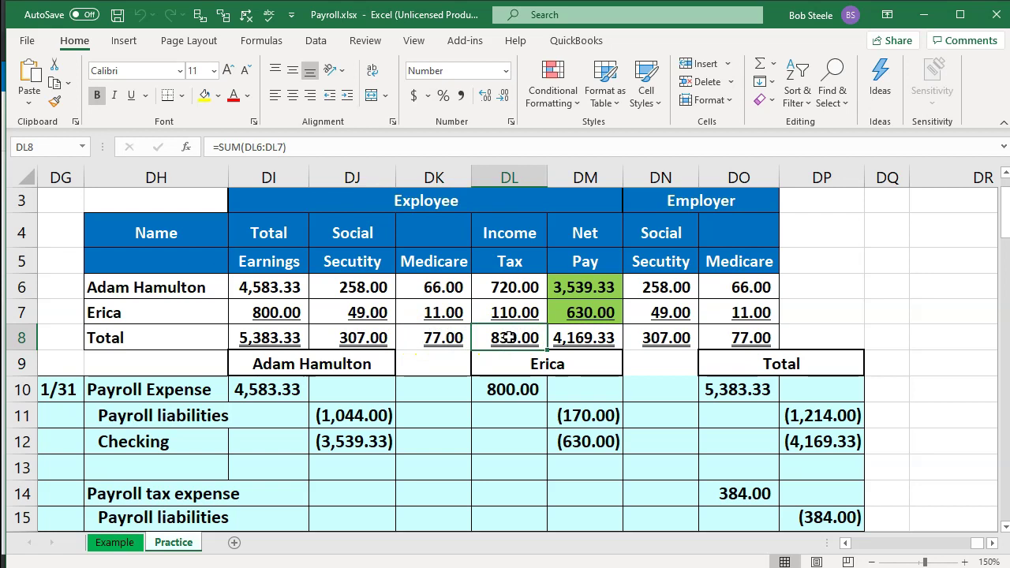
{"action": "left_click", "coordinate": [355, 338]}
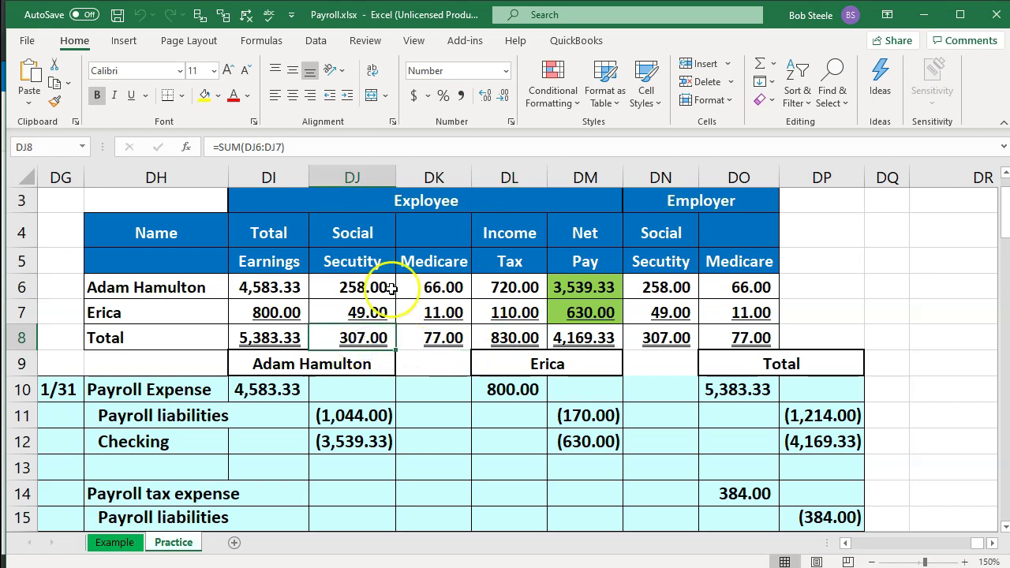
{"action": "left_click", "coordinate": [651, 338], "text": "ctrl"}
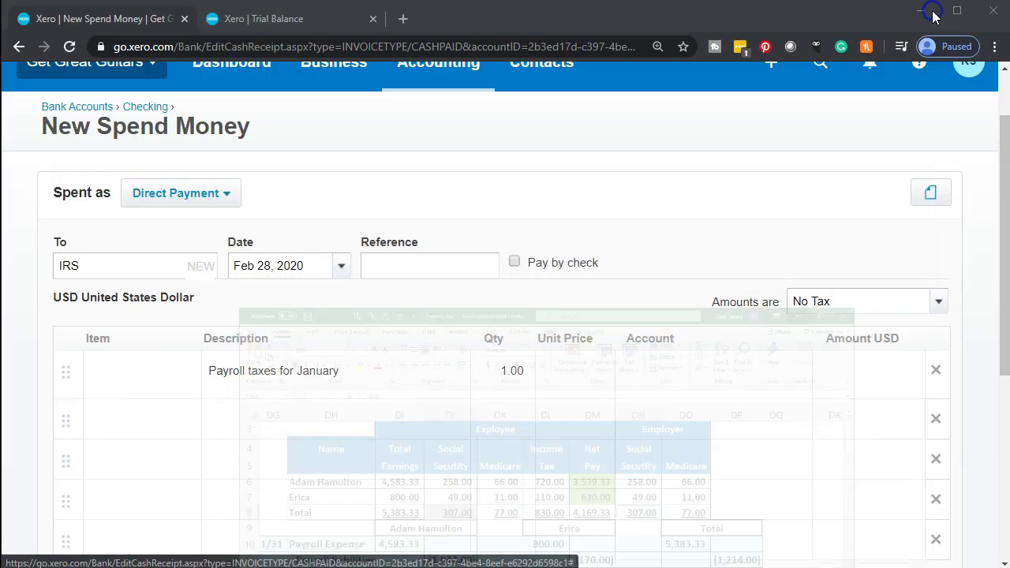
{"action": "left_click", "coordinate": [918, 14]}
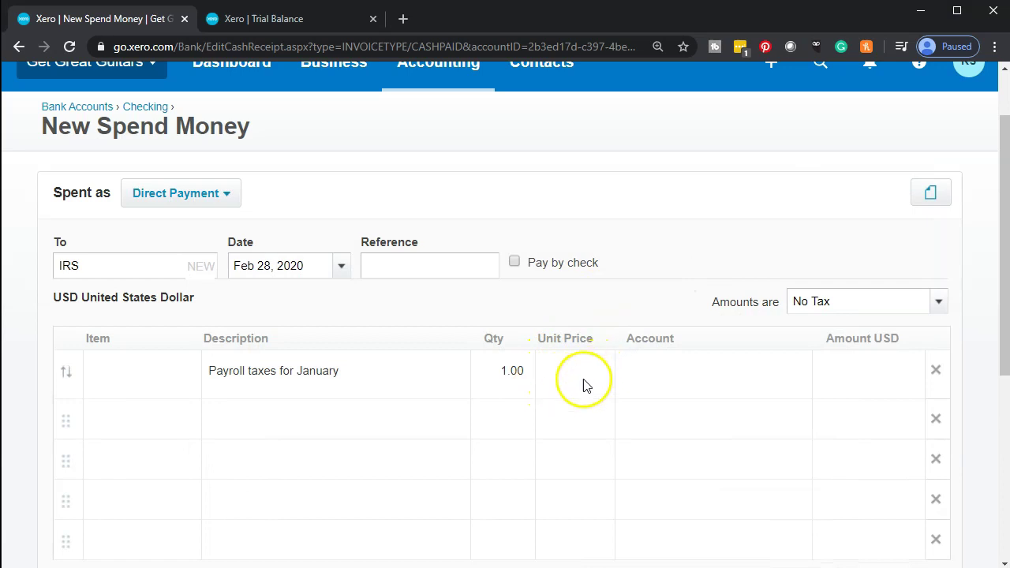
{"action": "type", "text": "614"}
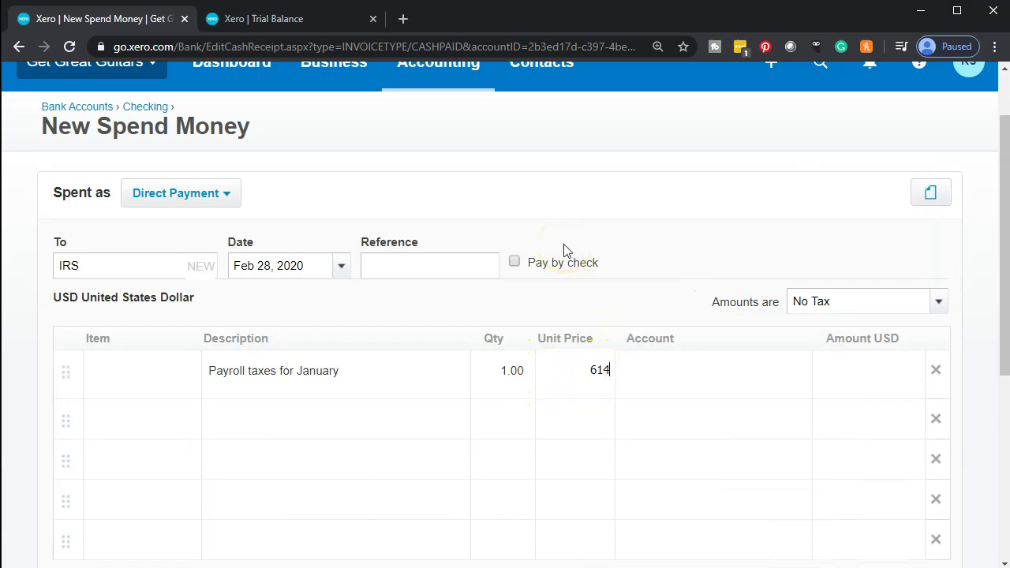
- Extend the first line's description to "Payroll taxes for January Social Security"
{"action": "left_click", "coordinate": [378, 375]}
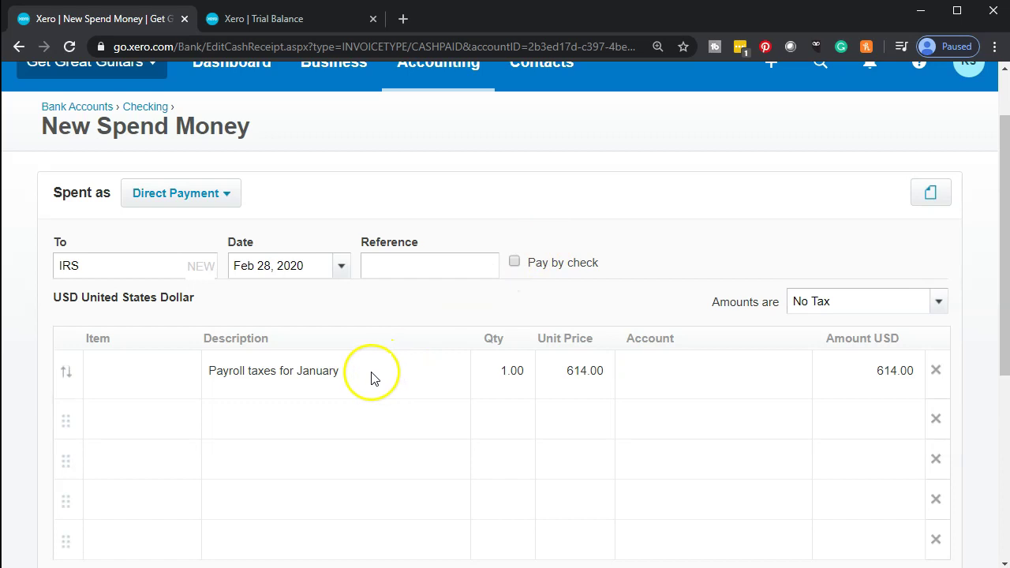
{"action": "type", "text": "Social Securiy"}
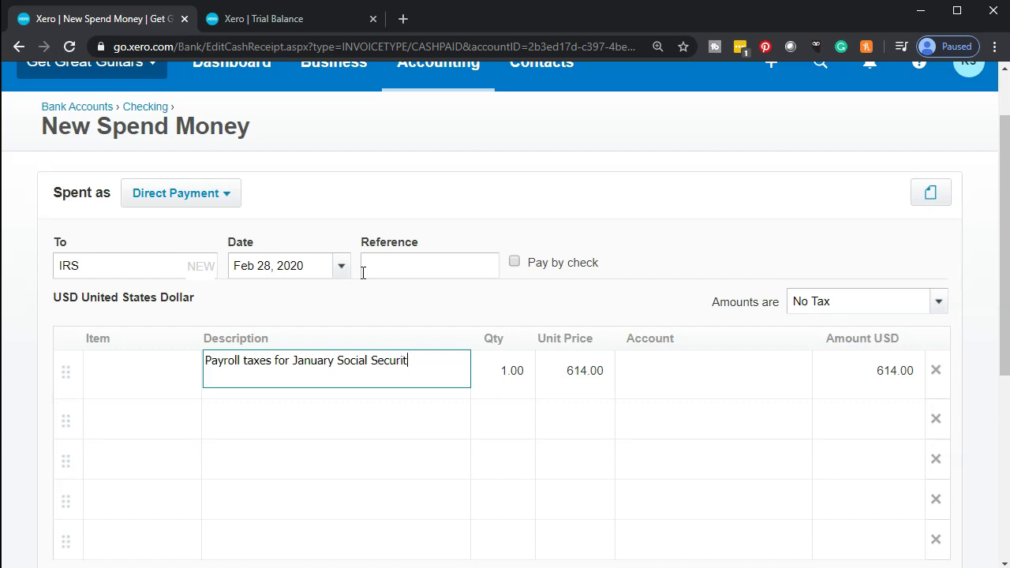
{"action": "type", "text": "y"}
{"action": "key", "text": "Tab"}
{"action": "key", "text": "Tab"}
{"action": "key", "text": "Tab"}
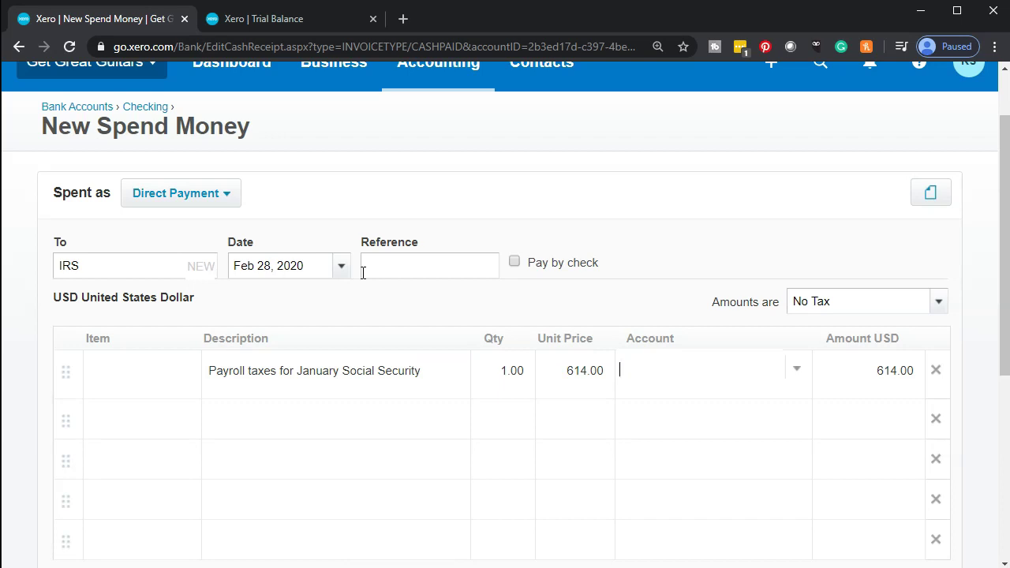
- Check the payroll liability account in the Trial Balance and assign the first line to 2170 - Federal Payroll Liability
{"action": "left_click", "coordinate": [239, 19]}
{"action": "scroll", "coordinate": [594, 275], "scroll_direction": "down", "scroll_amount": 4}
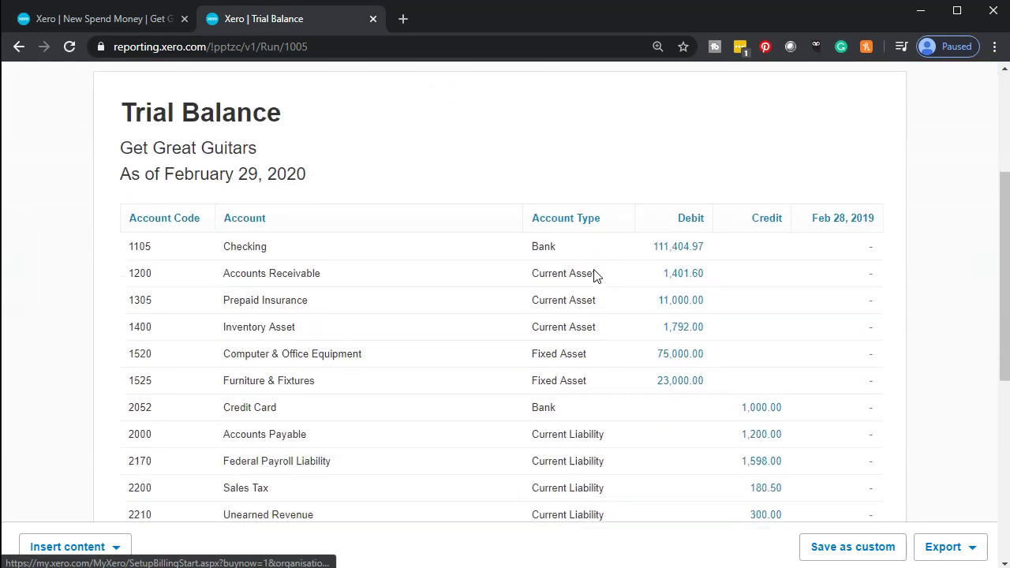
{"action": "scroll", "coordinate": [594, 275], "scroll_direction": "down", "scroll_amount": 1}
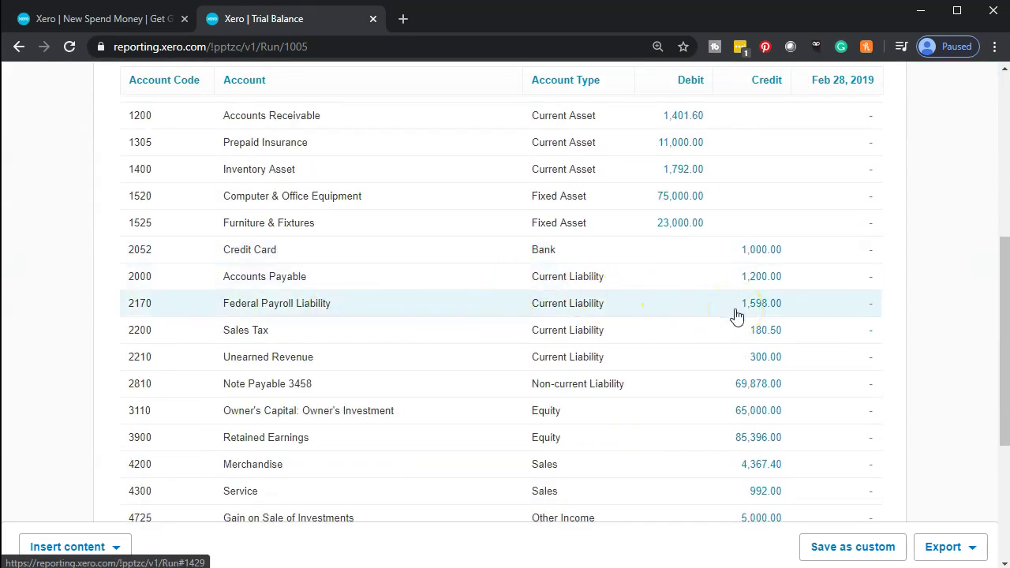
{"action": "left_click", "coordinate": [146, 19]}
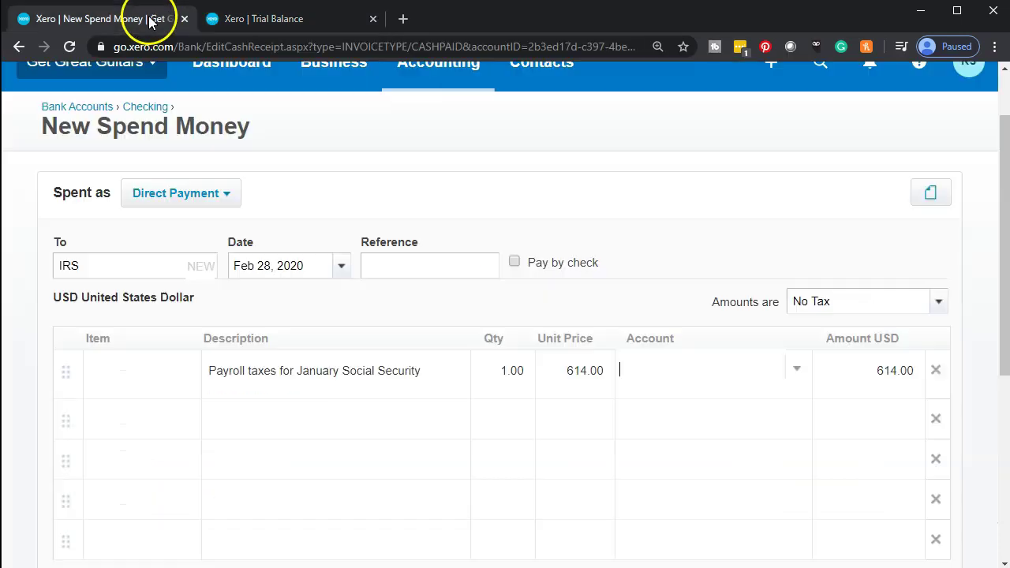
{"action": "type", "text": "federa"}
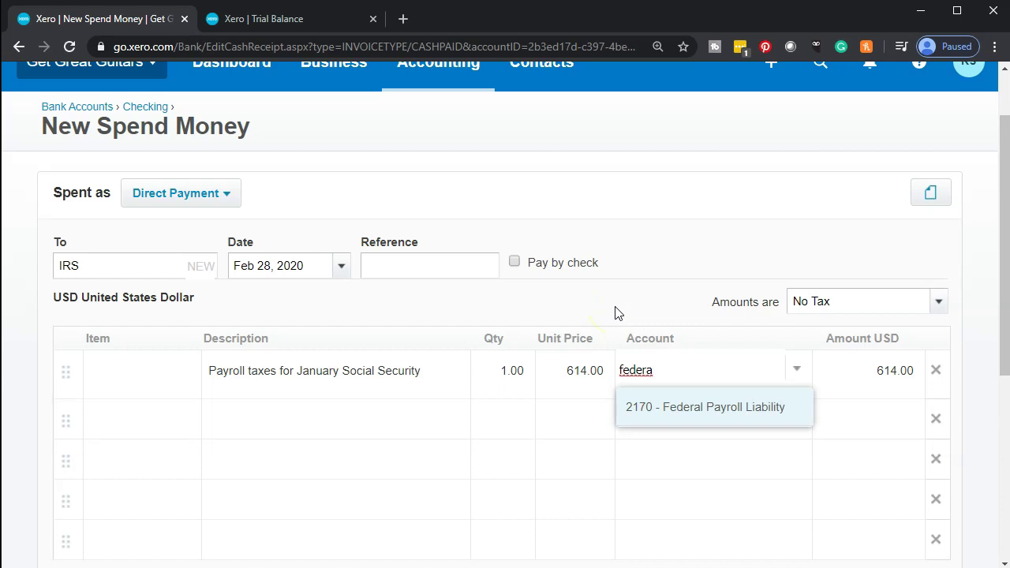
{"action": "key", "text": "Return"}
{"action": "key", "text": "Tab"}
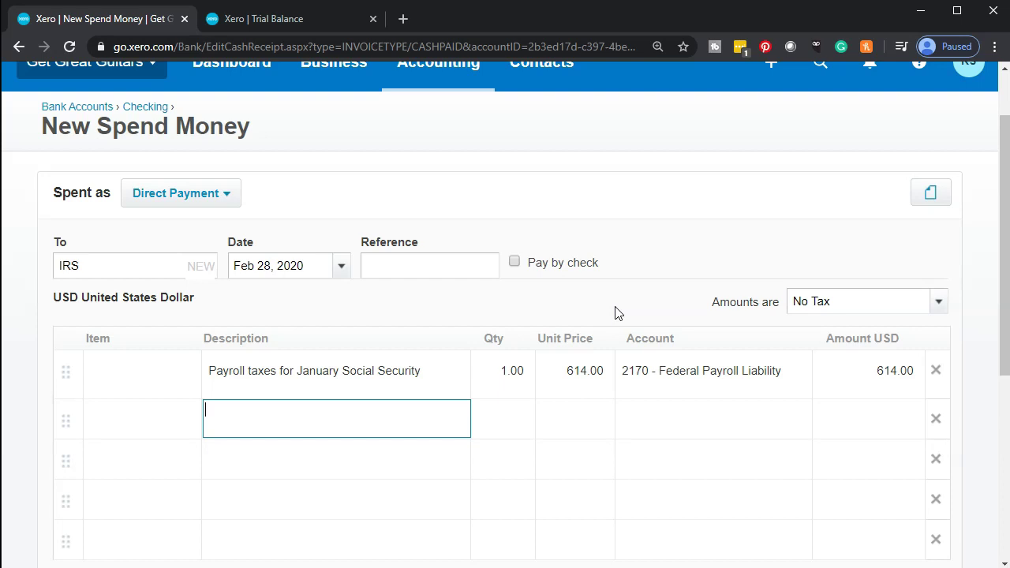
- Add a second line item described as "Medicar" with a quantity of 1
{"action": "type", "text": "Medicar"}
{"action": "key", "text": "Tab"}
{"action": "type", "text": "14"}
{"action": "key", "text": "Tab"}
{"action": "left_click", "coordinate": [501, 412]}
{"action": "left_click", "coordinate": [508, 418]}
{"action": "double_click", "coordinate": [509, 424]}
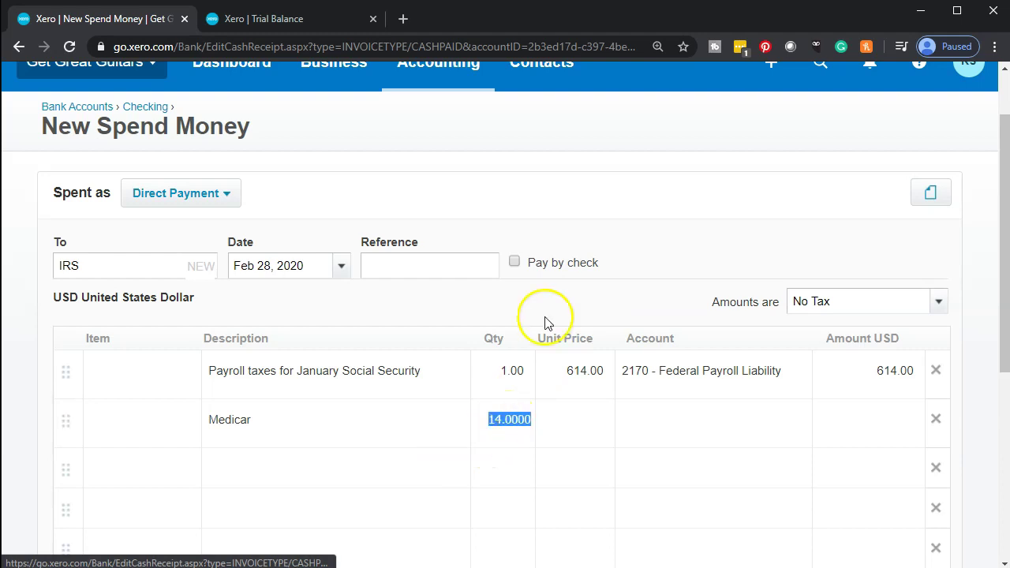
{"action": "type", "text": "1"}
{"action": "key", "text": "Tab"}
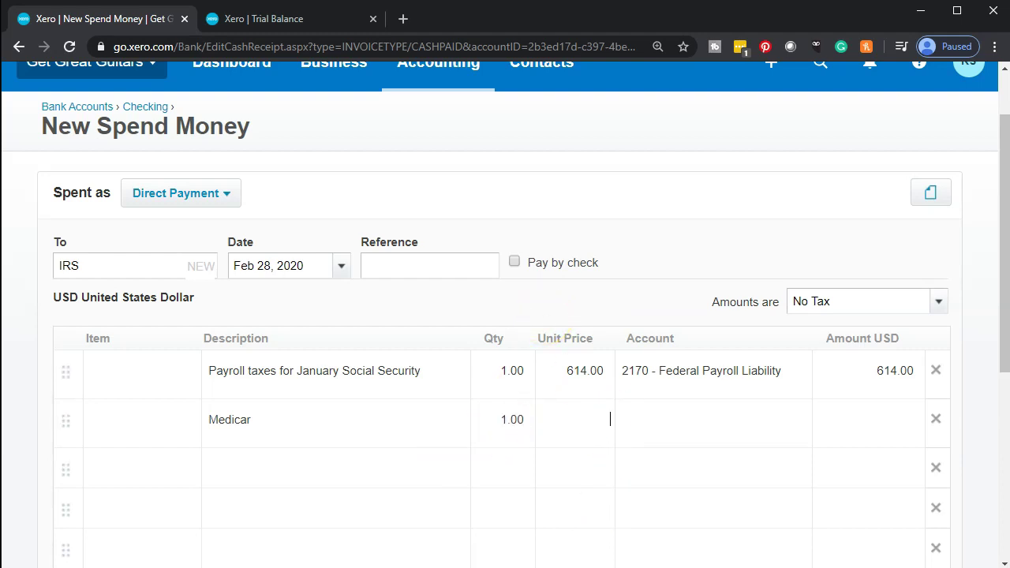
- Add up the employee and employer Medicare totals in Payroll.xlsx and enter 154 as the second line's unit price in Xero
{"action": "key", "text": "alt+Tab"}
{"action": "left_click", "coordinate": [444, 340]}
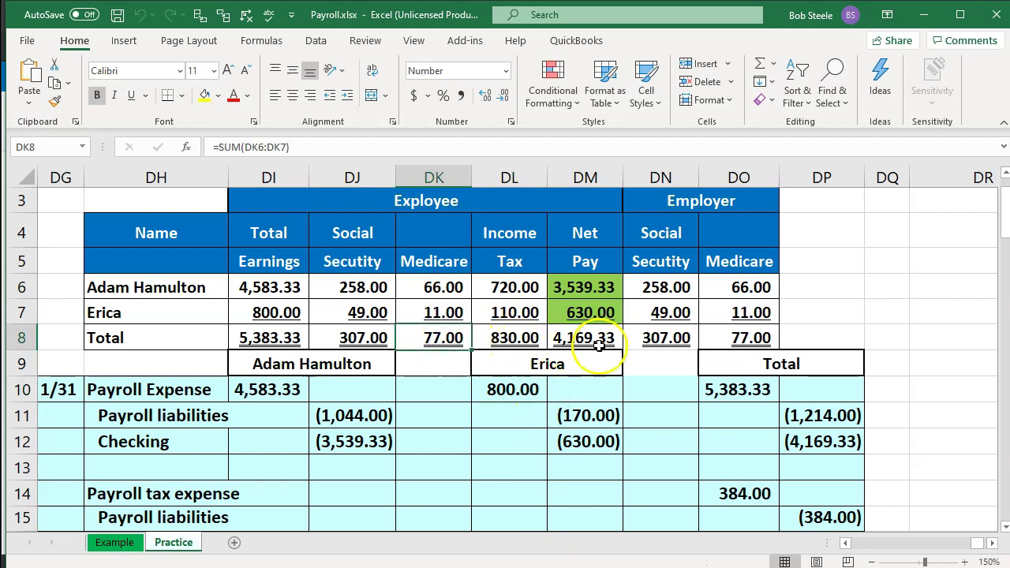
{"action": "left_click", "coordinate": [754, 347]}
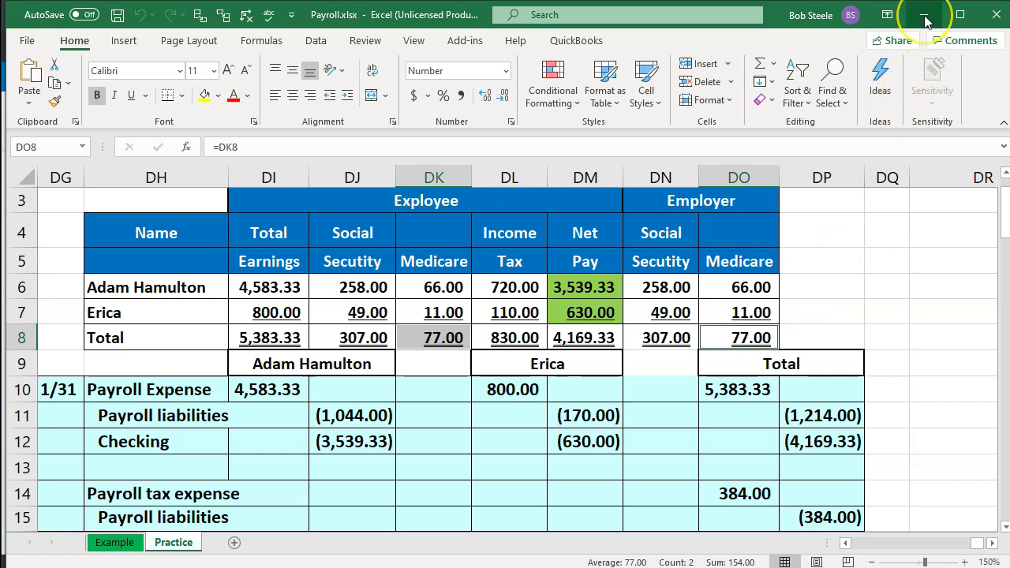
{"action": "left_click", "coordinate": [925, 18]}
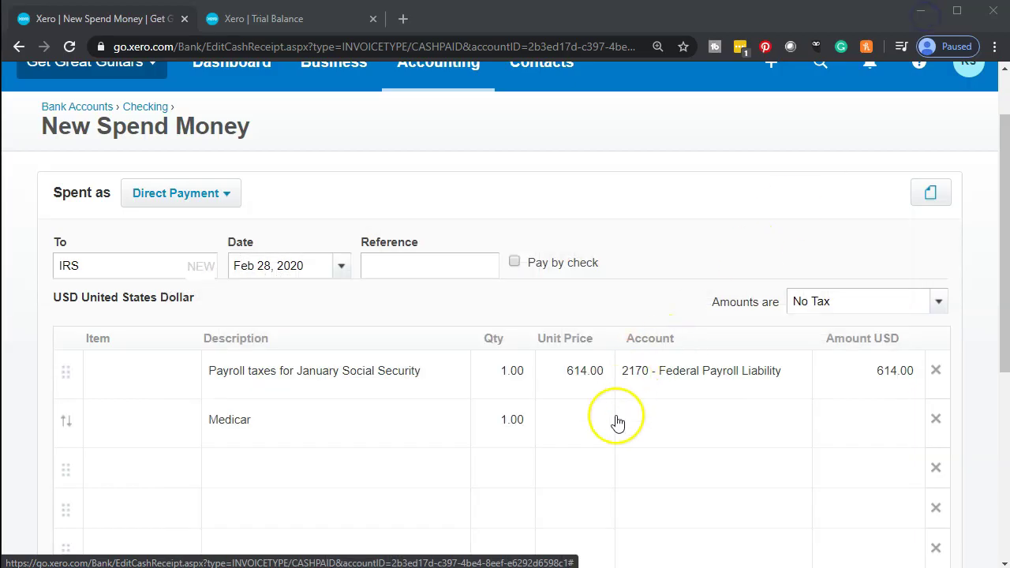
{"action": "left_click", "coordinate": [595, 426]}
{"action": "type", "text": "154"}
{"action": "key", "text": "Tab"}
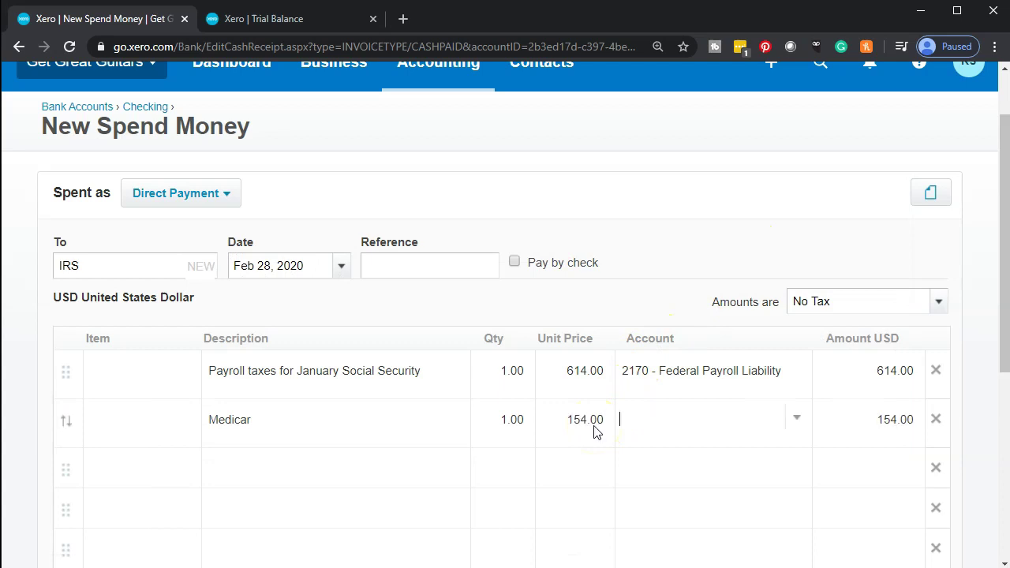
- Assign the Medicare line to account 2170 - Federal Payroll Liability
{"action": "type", "text": "federa"}
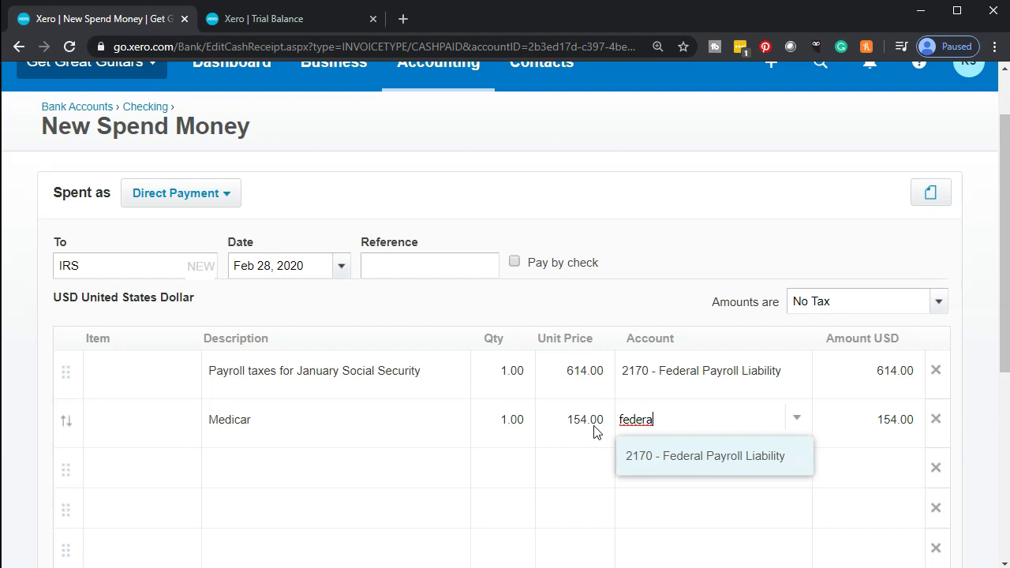
{"action": "key", "text": "Tab"}
{"action": "key", "text": "Tab"}
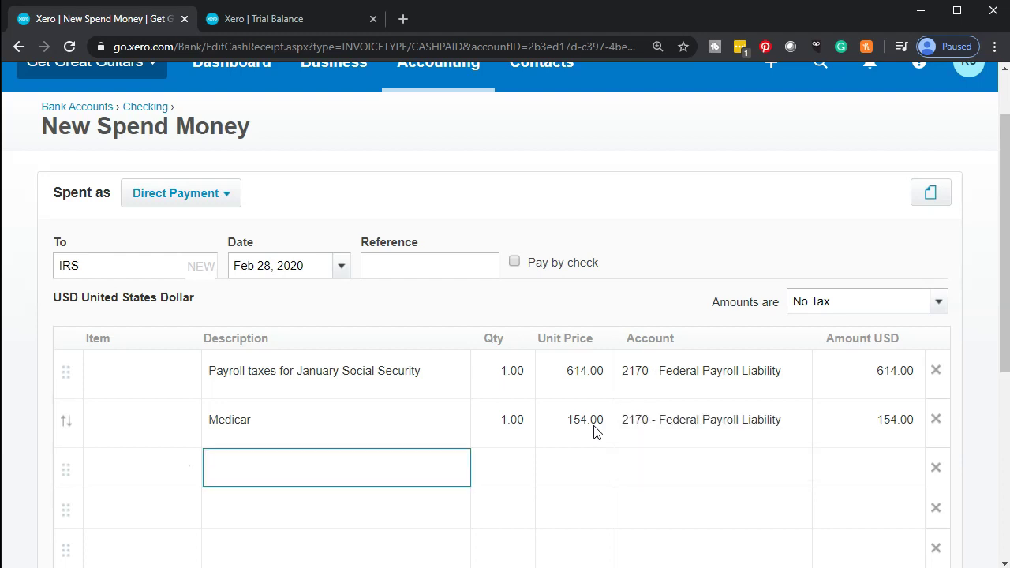
- Add a third line item described as "Federal income tax FIT" with a quantity of 1
{"action": "type", "text": "Federal income tax FIT"}
{"action": "key", "text": "Tab"}
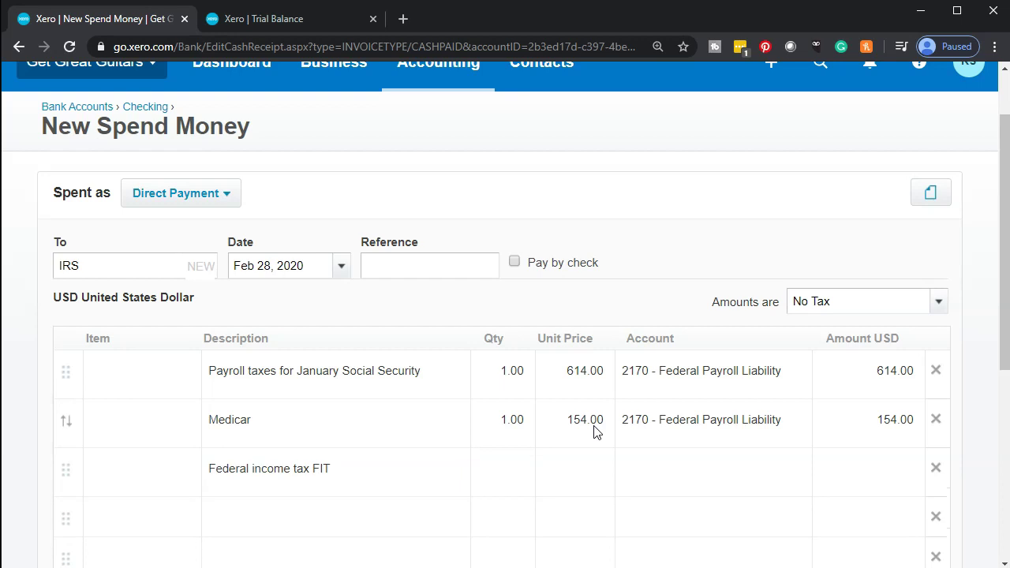
{"action": "type", "text": "1"}
{"action": "key", "text": "Tab"}
- Look up the total employee income tax in Payroll.xlsx and enter 830 as the third line's unit price in Xero
{"action": "key", "text": "alt+Tab"}
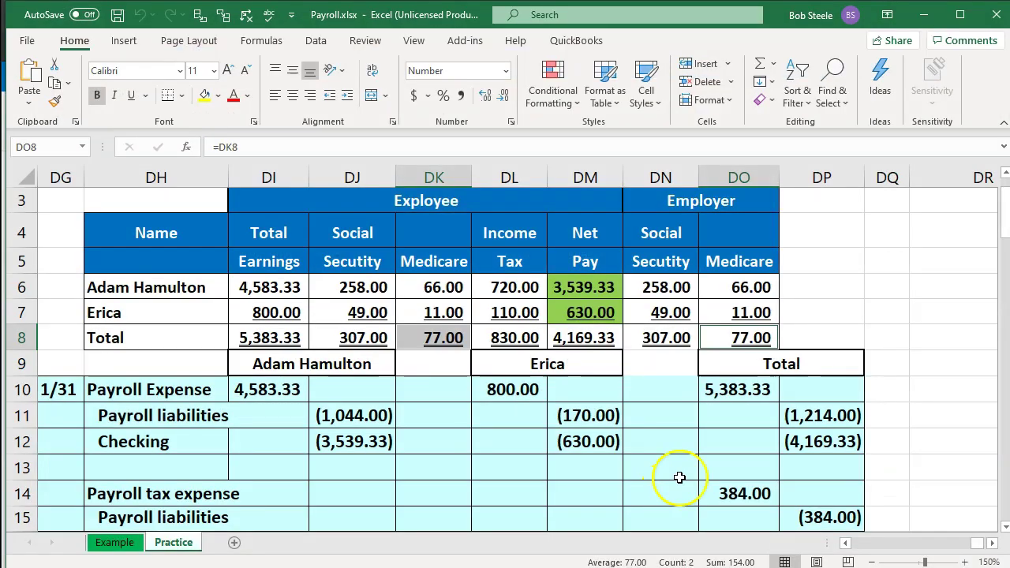
{"action": "left_click", "coordinate": [501, 445]}
{"action": "left_click", "coordinate": [518, 336]}
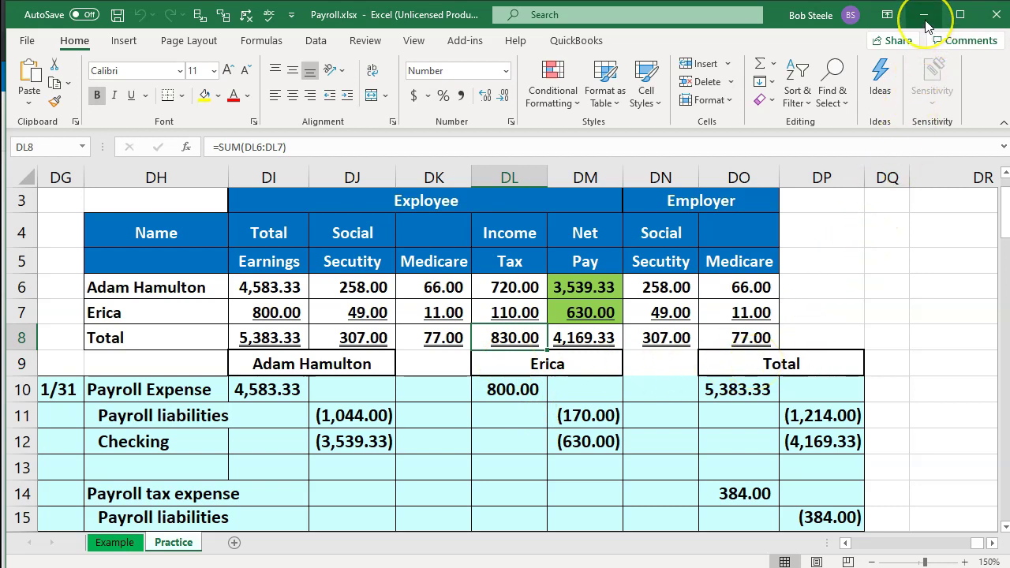
{"action": "left_click", "coordinate": [925, 24]}
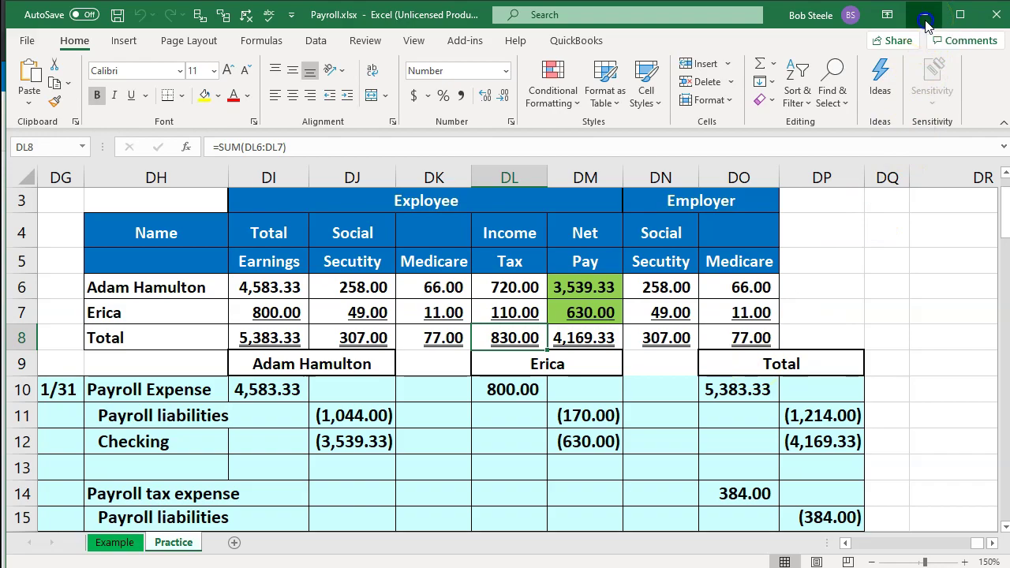
{"action": "left_click", "coordinate": [590, 472]}
{"action": "type", "text": "830"}
{"action": "key", "text": "Tab"}
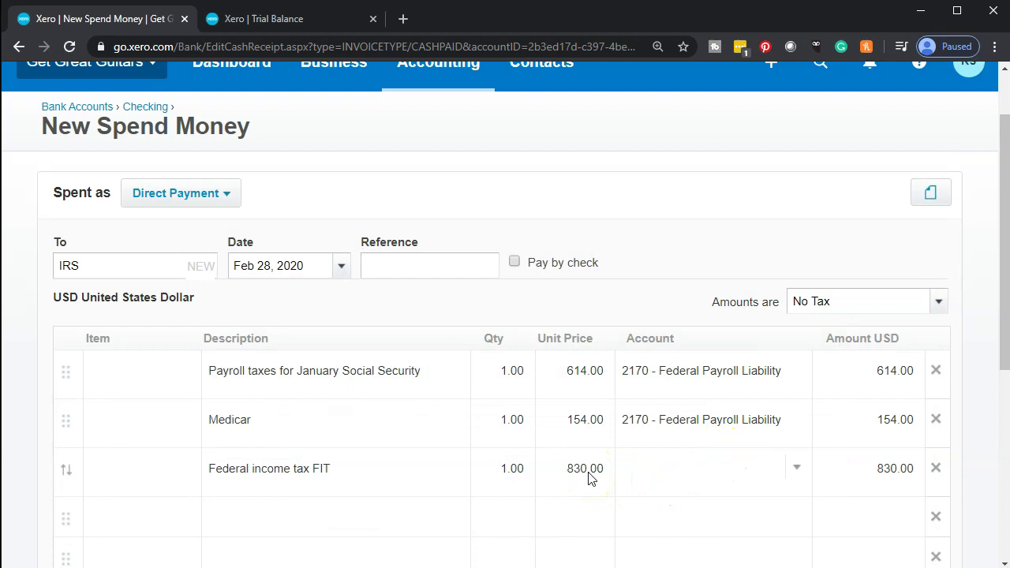
- Assign the Federal income tax FIT line to account 2170 - Federal Payroll Liability
{"action": "type", "text": "federa"}
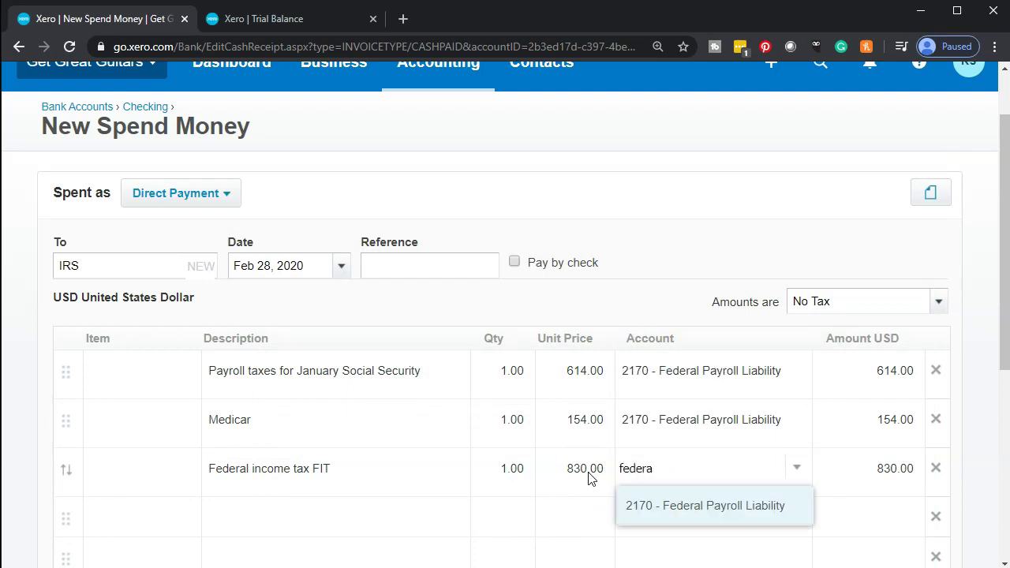
{"action": "key", "text": "Return"}
{"action": "scroll", "coordinate": [588, 477], "scroll_direction": "down", "scroll_amount": 2}
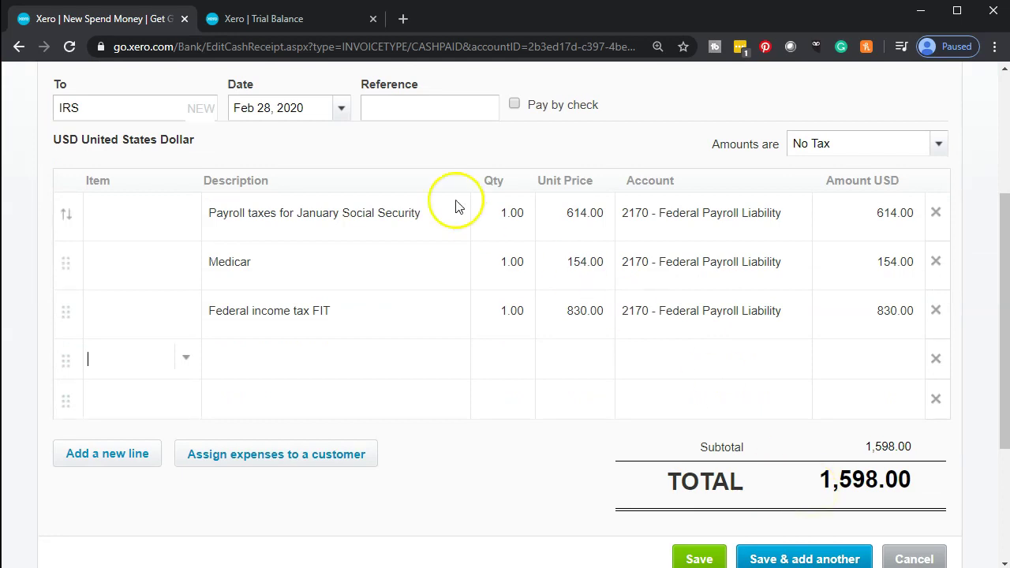
- Compare the payment total with the Federal Payroll Liability balance in the Trial Balance, and save the Spend Money transaction
{"action": "left_click", "coordinate": [312, 22]}
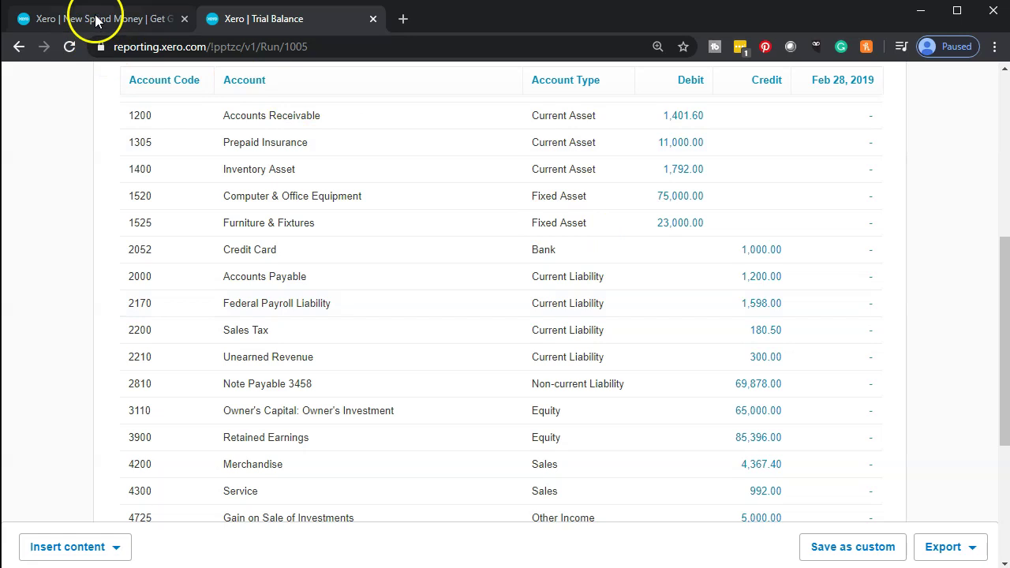
{"action": "left_click", "coordinate": [131, 20]}
{"action": "scroll", "coordinate": [261, 401], "scroll_direction": "up", "scroll_amount": 2}
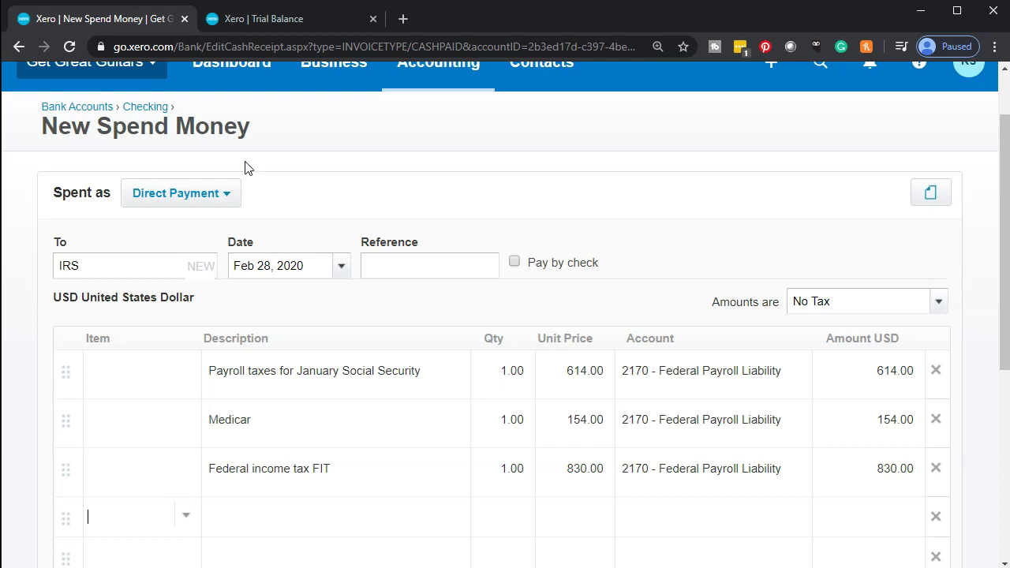
{"action": "scroll", "coordinate": [246, 168], "scroll_direction": "down", "scroll_amount": 3}
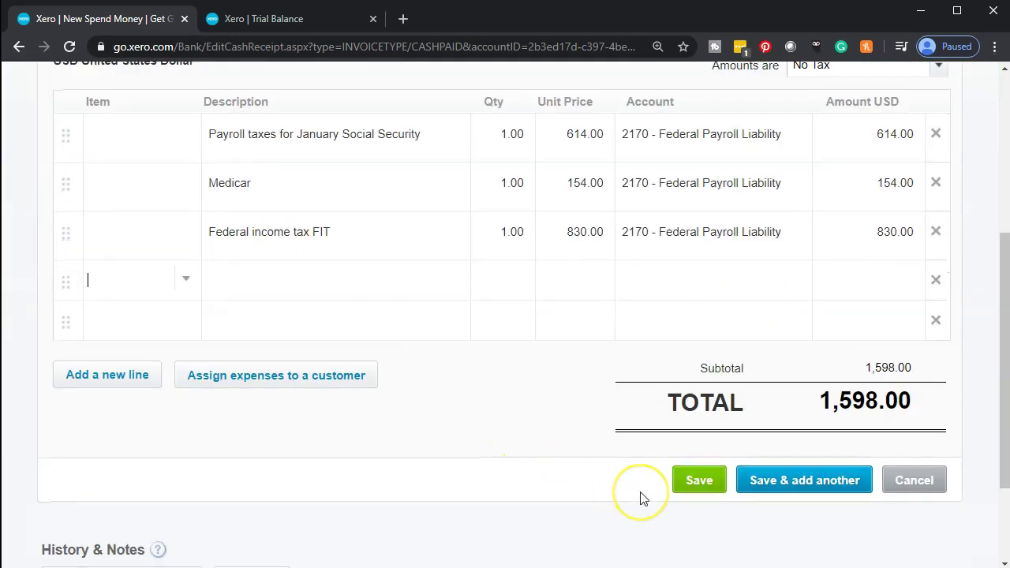
{"action": "left_click", "coordinate": [687, 482]}
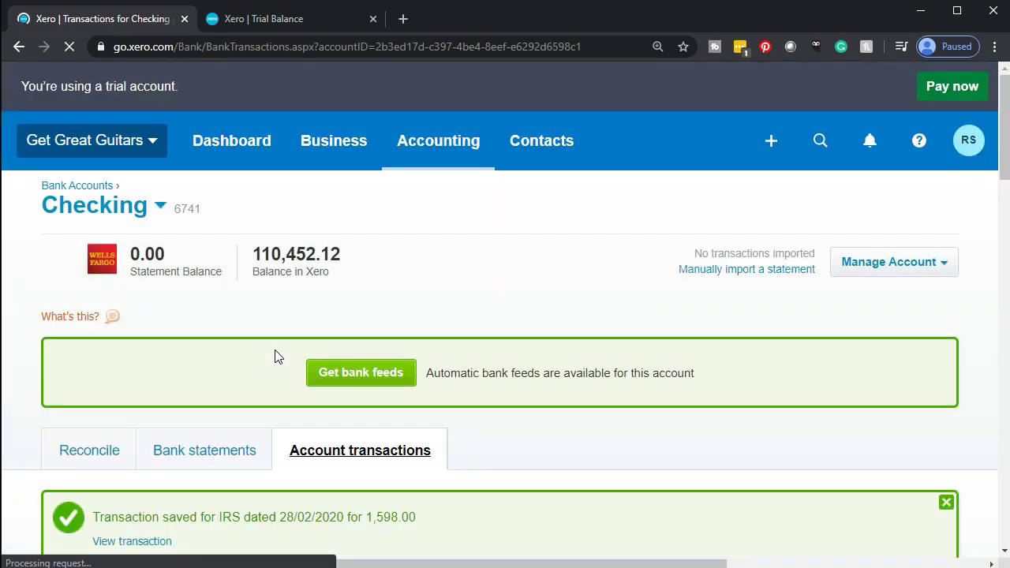
- Update the Trial Balance report as of Feb 29, 2020 to include the saved IRS payment
{"action": "left_click", "coordinate": [272, 20]}
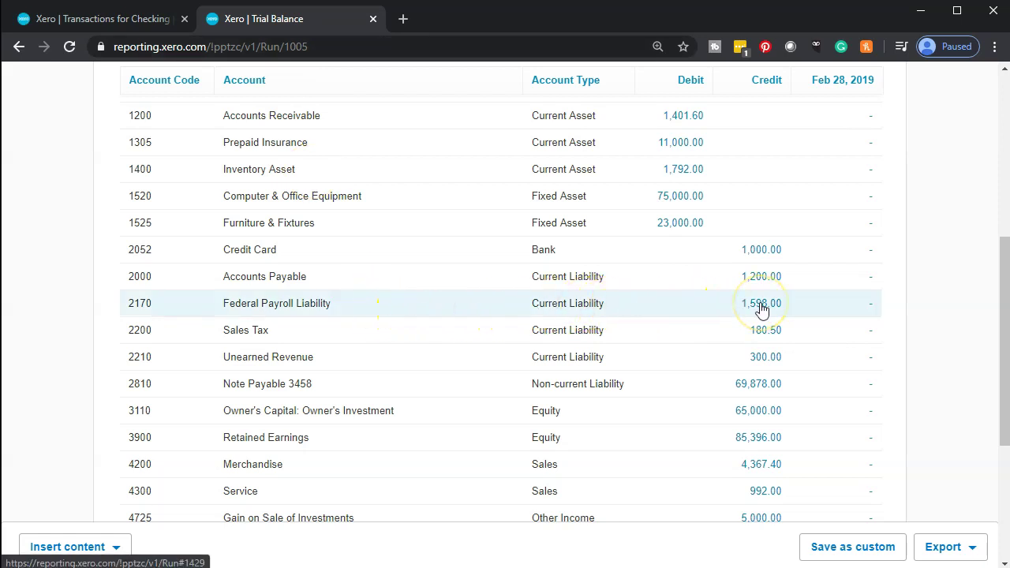
{"action": "scroll", "coordinate": [678, 347], "scroll_direction": "up", "scroll_amount": 4}
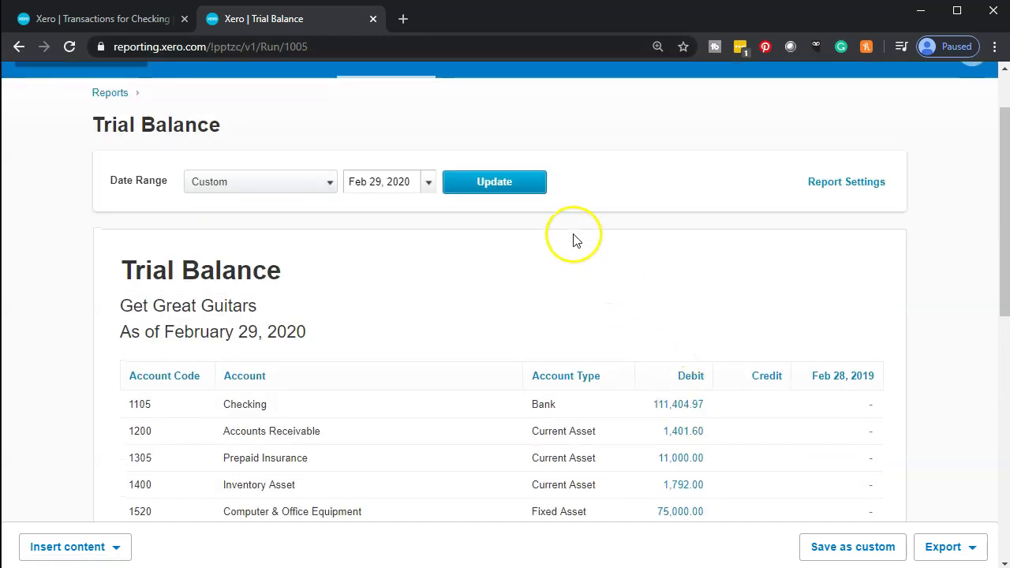
{"action": "left_click", "coordinate": [534, 181]}
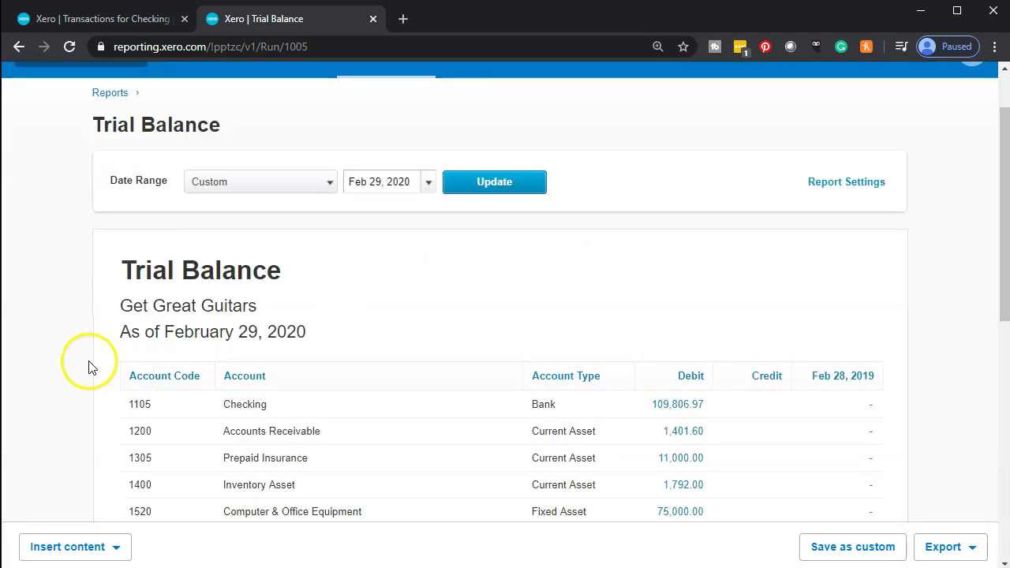
- Enlarge the Trial Balance, check its liability accounts, and open the transactions behind the Checking balance
{"action": "key", "text": "ctrl+plus"}
{"action": "key", "text": "ctrl+plus"}
{"action": "scroll", "coordinate": [396, 341], "scroll_direction": "down", "scroll_amount": 4}
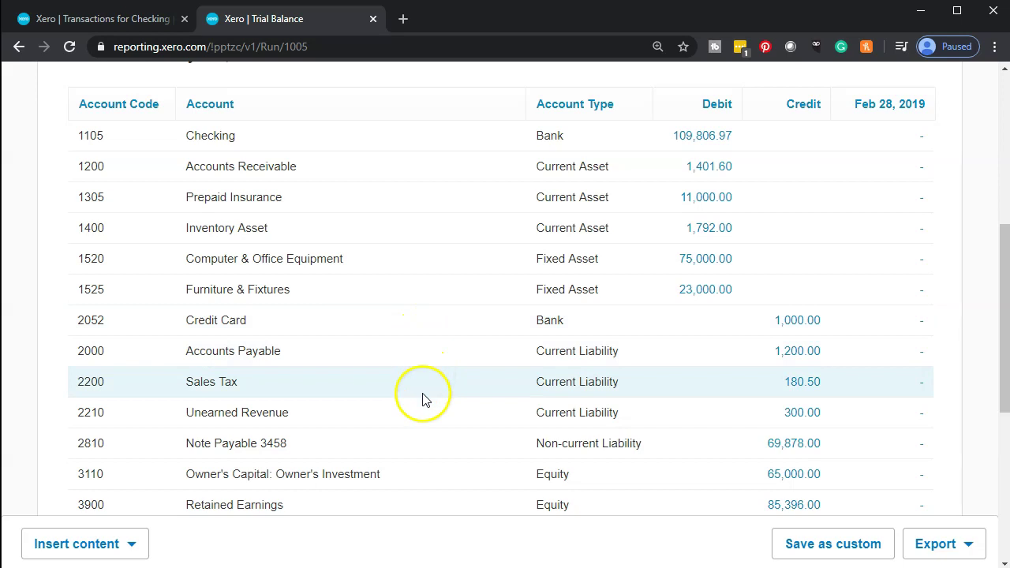
{"action": "scroll", "coordinate": [421, 400], "scroll_direction": "up", "scroll_amount": 1}
{"action": "left_click", "coordinate": [679, 220]}
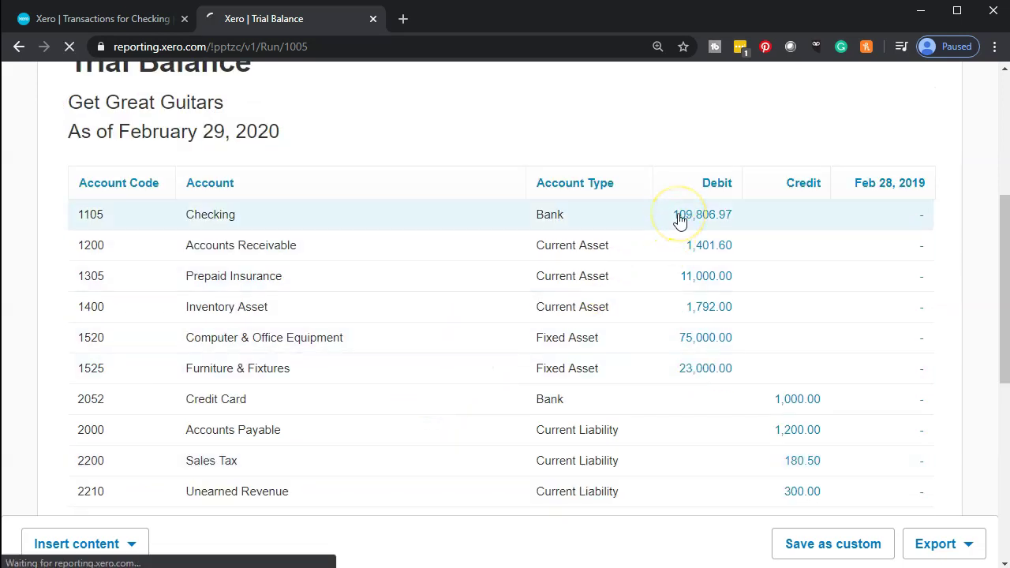